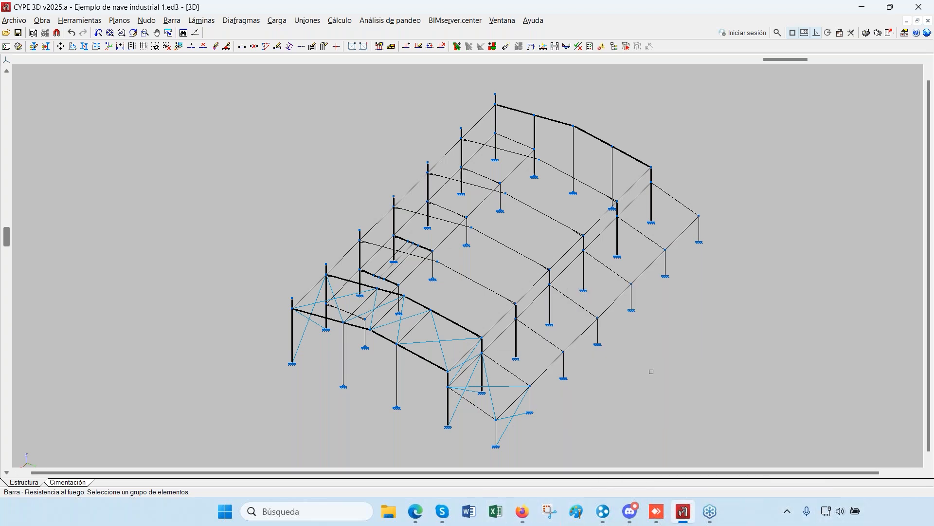
Open the steel fire resistance settings from the project's general data
middle_click_drag(678, 370, 653, 370)
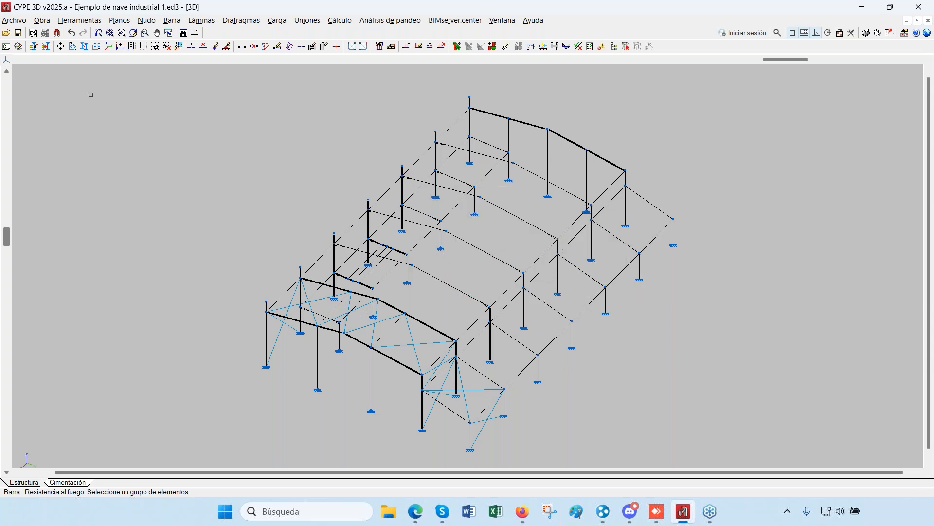
left_click(50, 24)
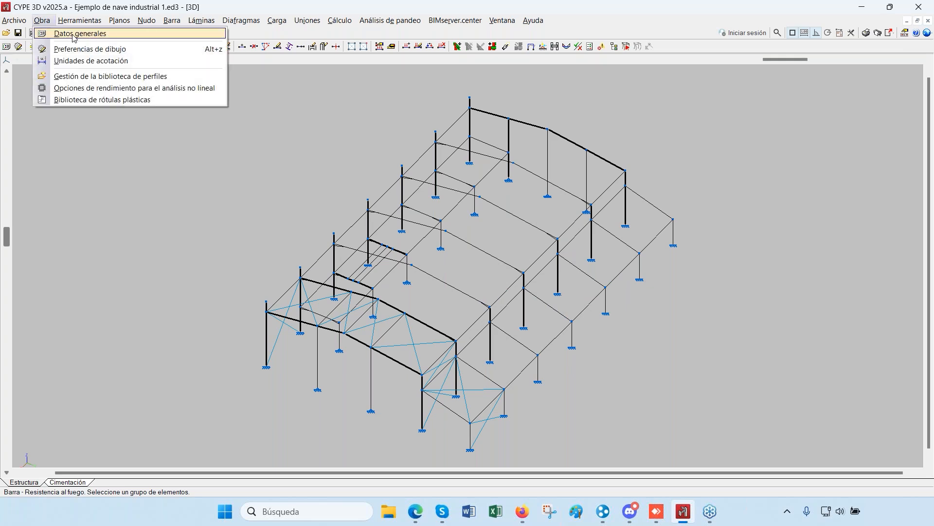
left_click(74, 35)
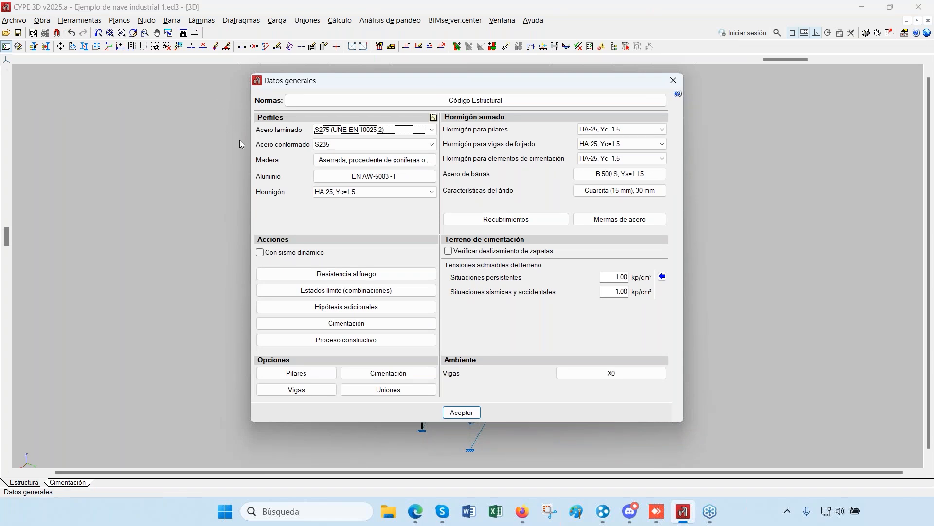
left_click(343, 275)
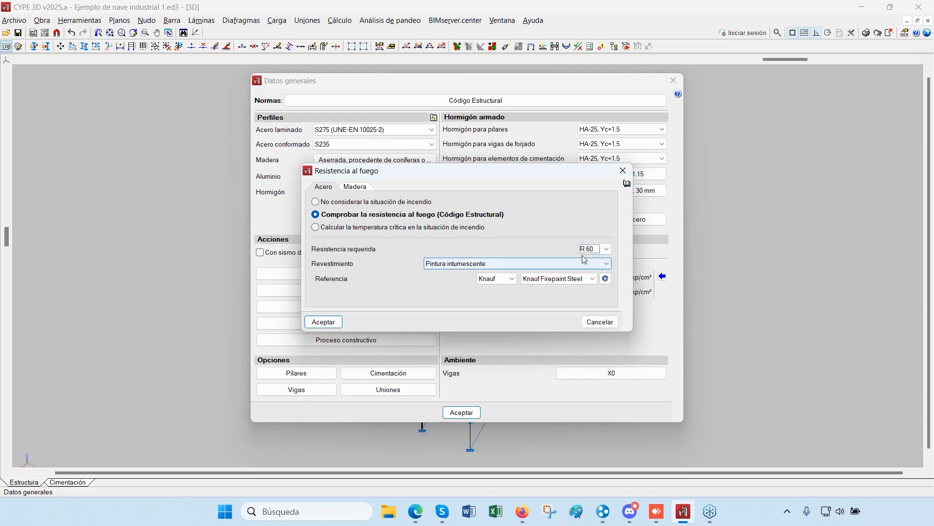
Try Placa de fibrocemento as the steel fire protection coating, and return it to Pintura intumescente
left_click(536, 264)
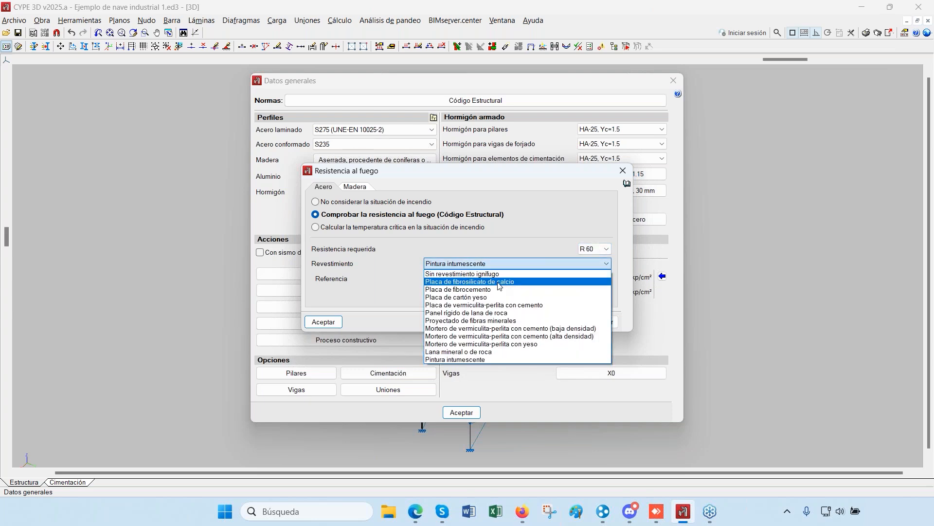
left_click(457, 289)
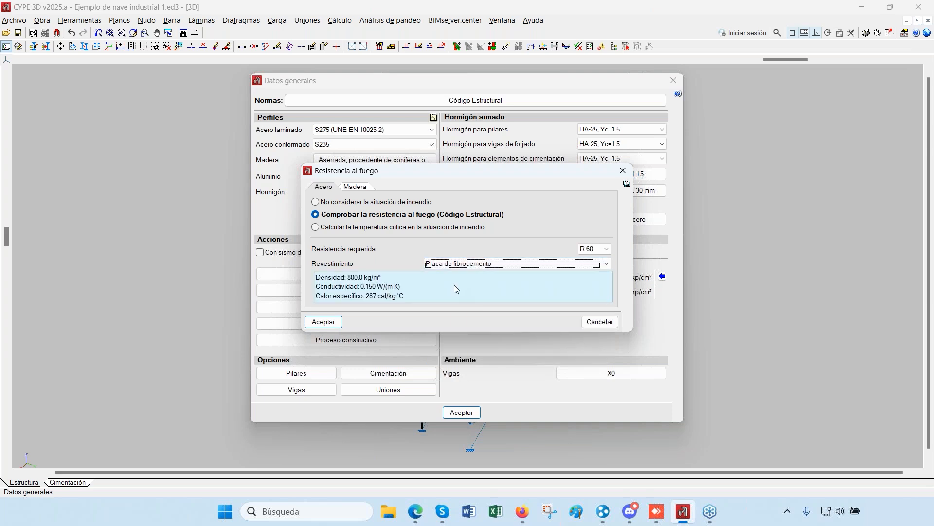
left_click(518, 264)
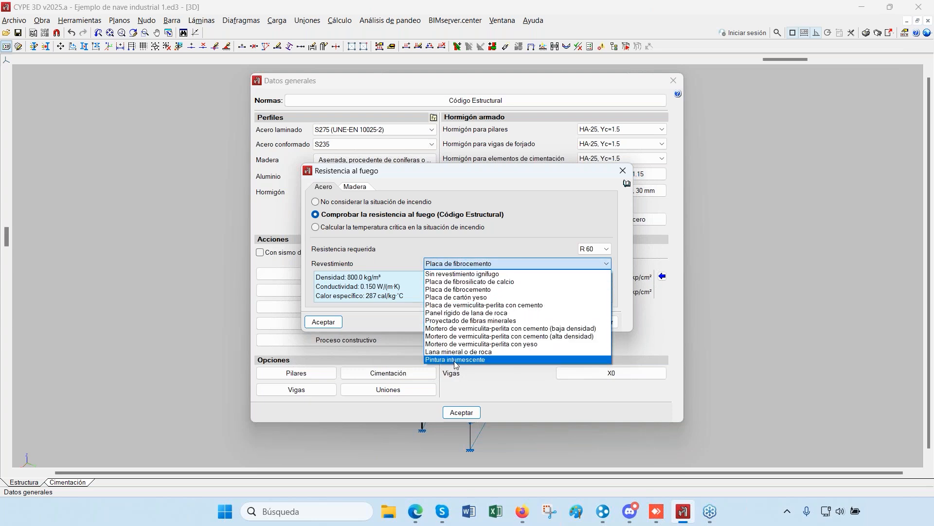
left_click(457, 360)
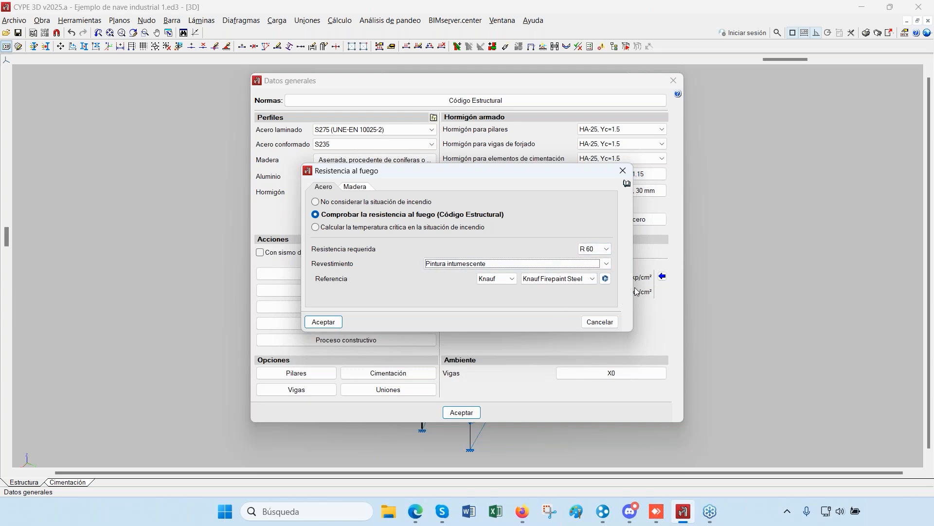
Download the Aithon Ricerche sas manufacturer catalogue for intumescent paint, accepting its declaration of responsibility
left_click(607, 278)
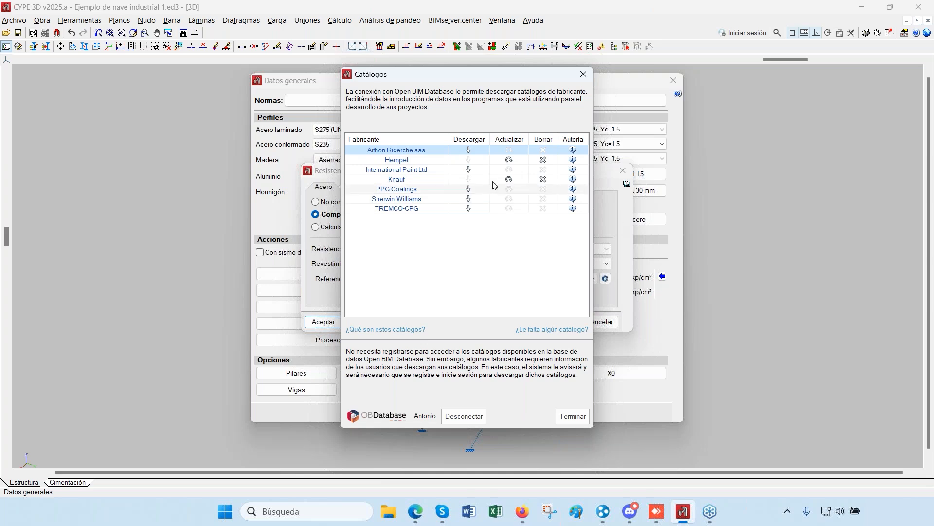
left_click(468, 152)
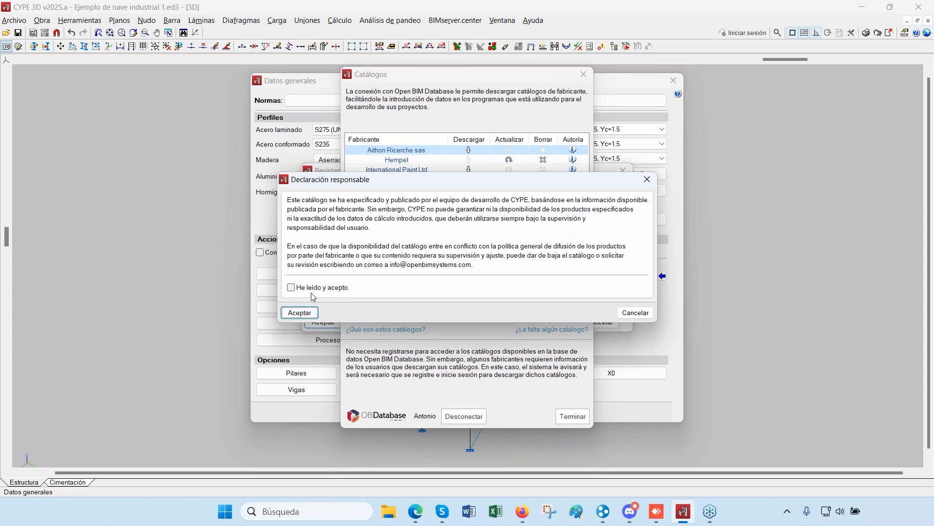
left_click(313, 287)
left_click(299, 312)
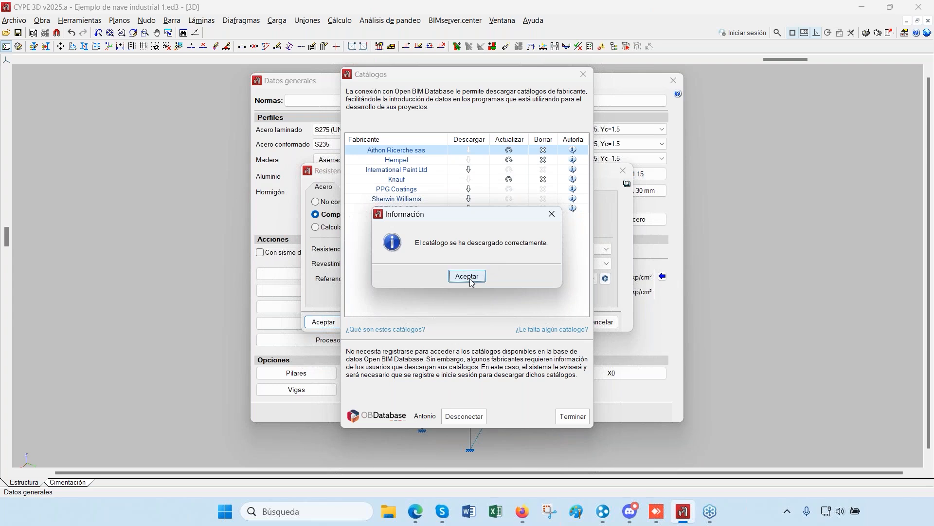
left_click(475, 275)
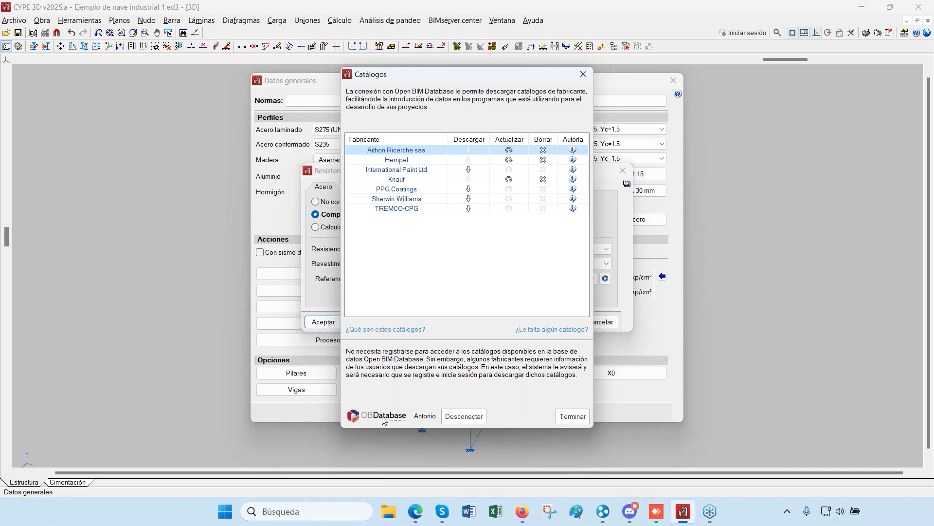
left_click(572, 416)
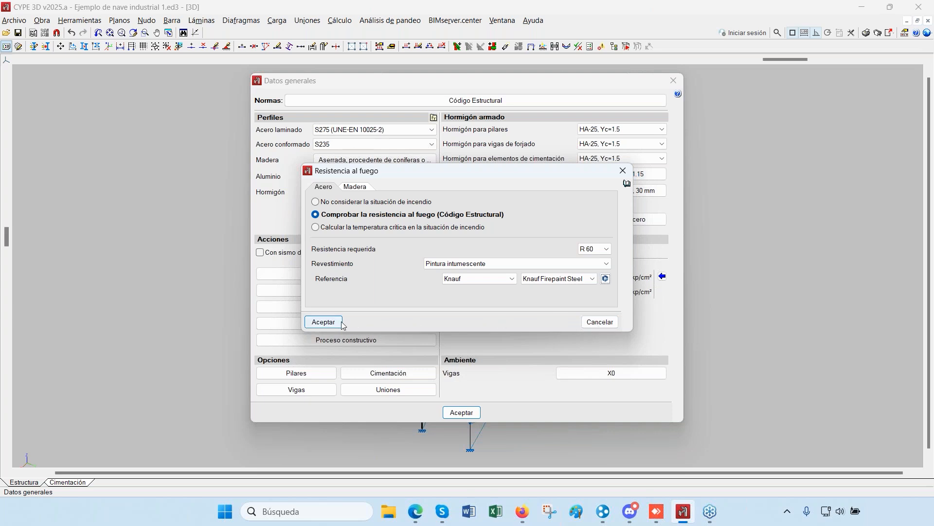
Choose Knauf as the intumescent paint manufacturer and accept the general data after reviewing the timber fire resistance options
left_click(513, 279)
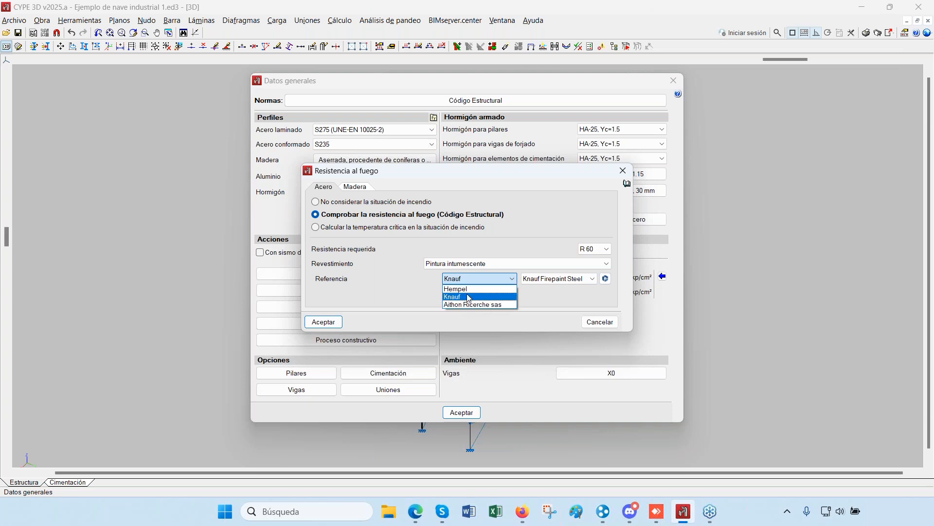
left_click(469, 298)
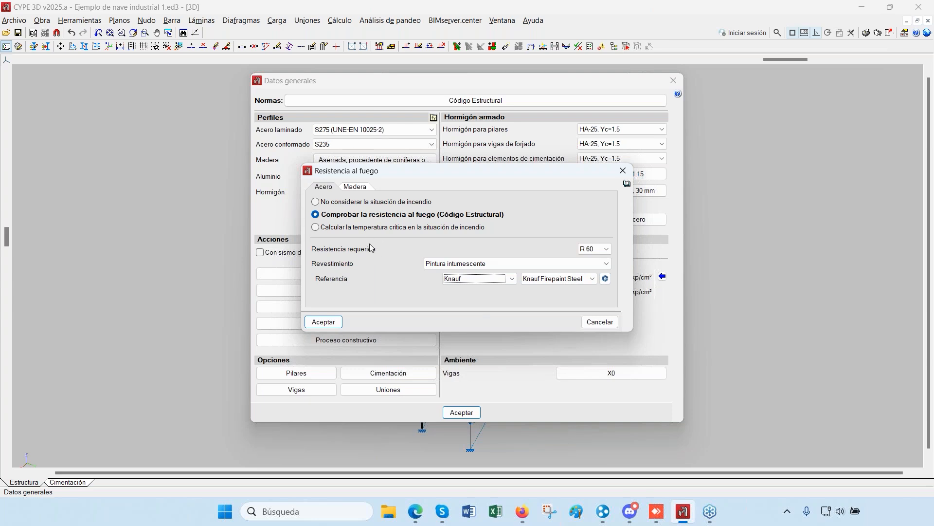
left_click(354, 188)
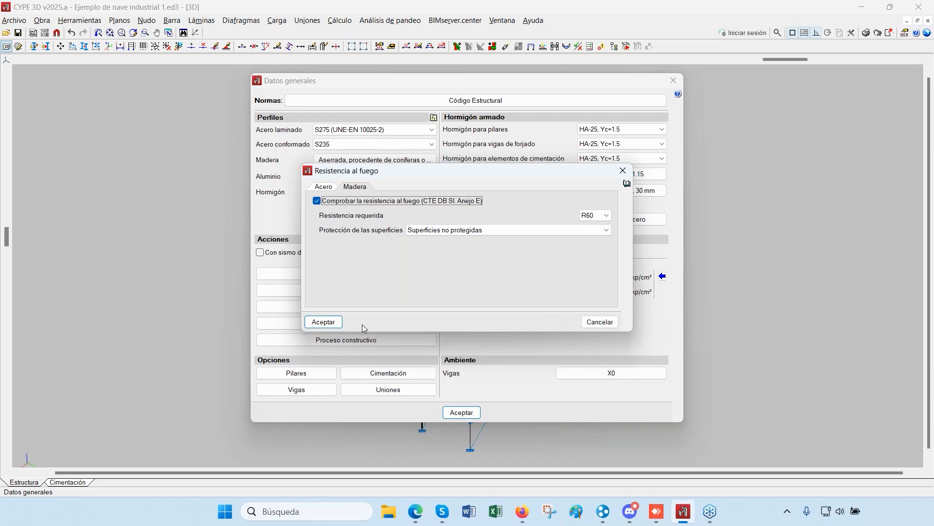
left_click(325, 323)
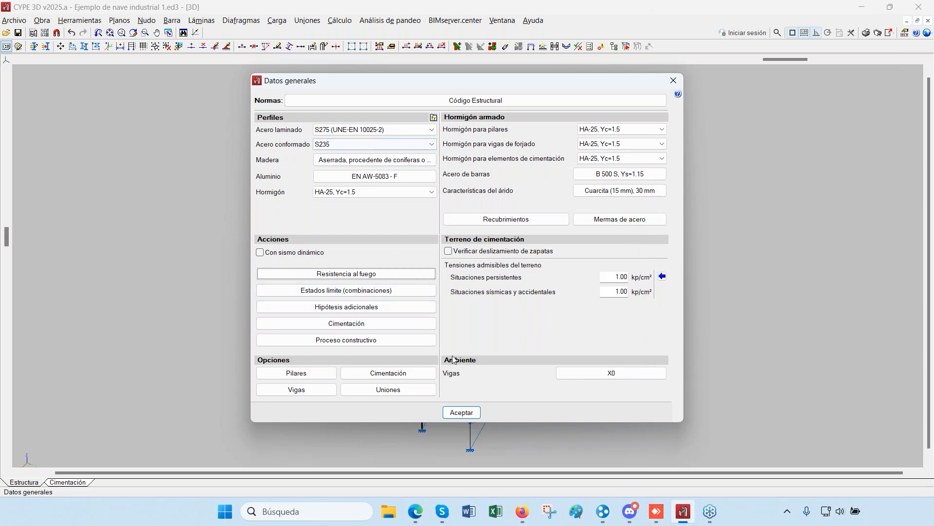
left_click(465, 413)
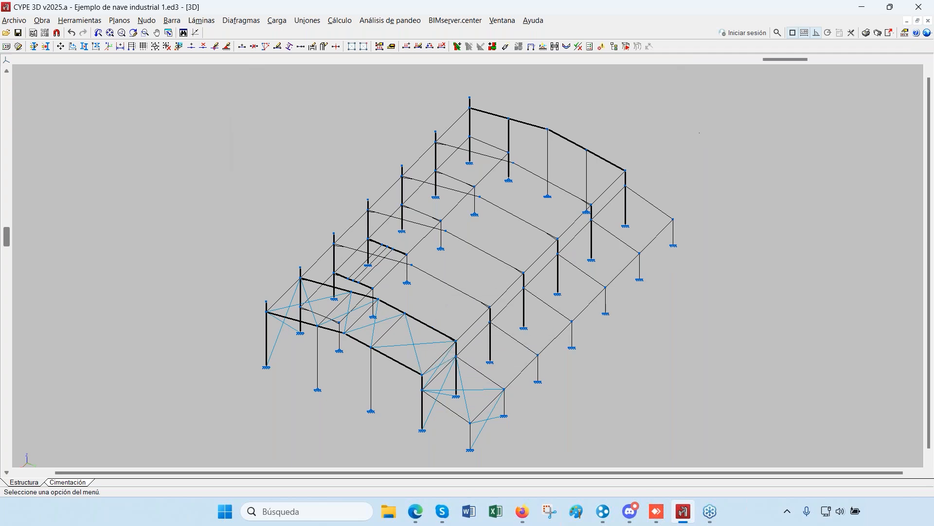
Examine Tabla A1.2 in the eta_12_0581 Hempacore PDF for paint thickness by section factor and steel temperature
left_click(864, 8)
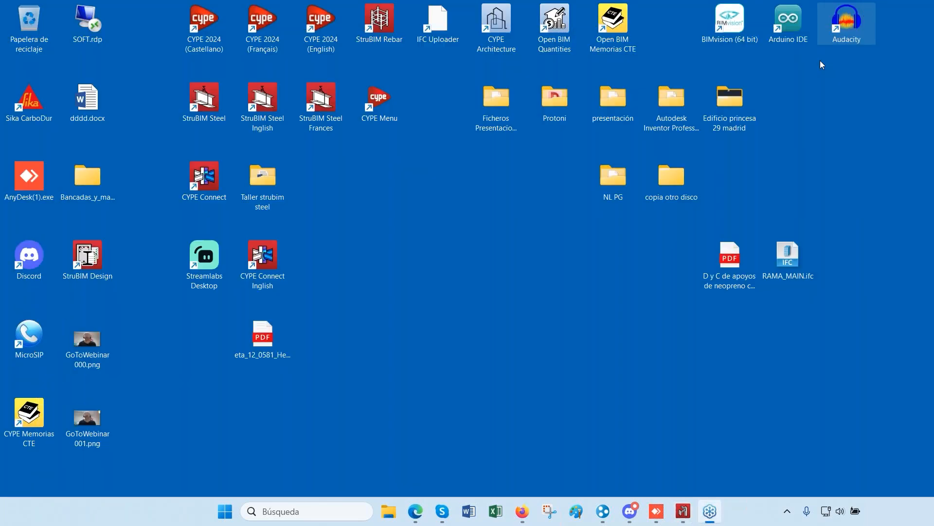
double_click(265, 334)
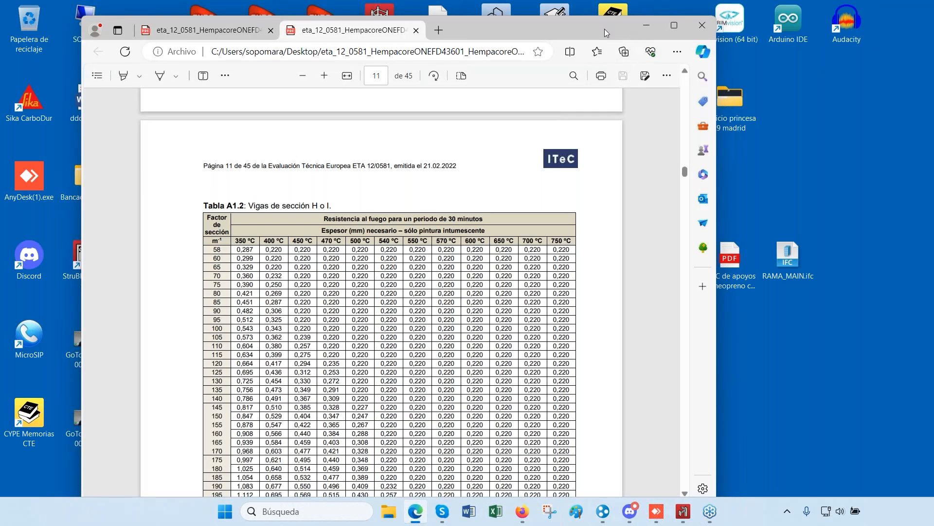
left_click_drag(604, 28, 644, 34)
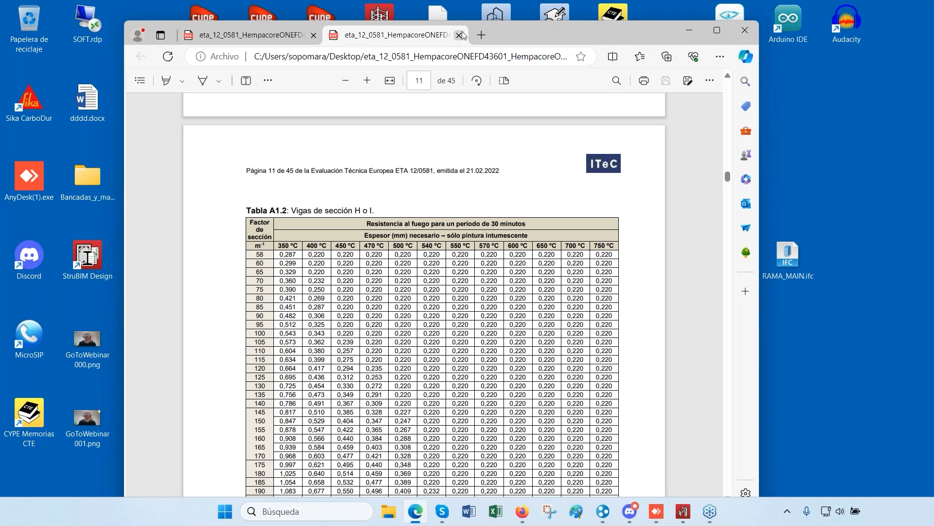
scroll(673, 107, "down", 1)
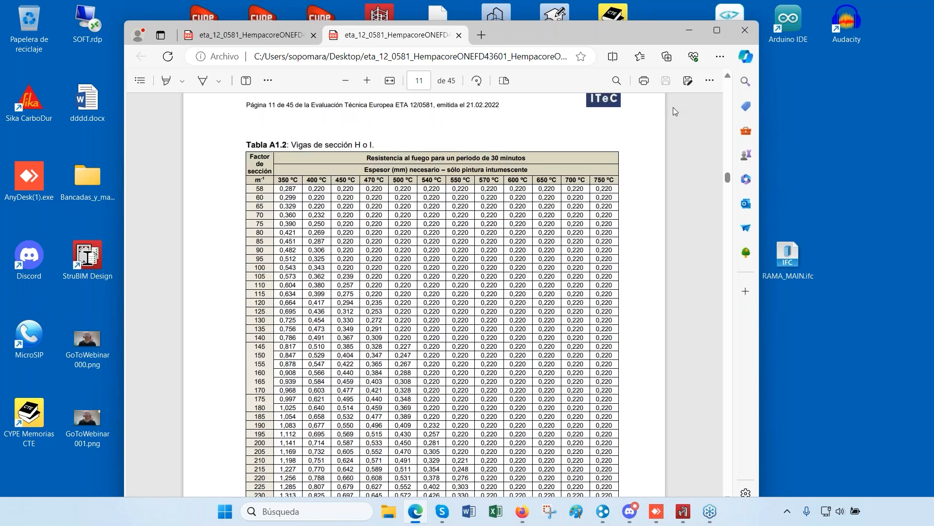
scroll(633, 136, "up", 1)
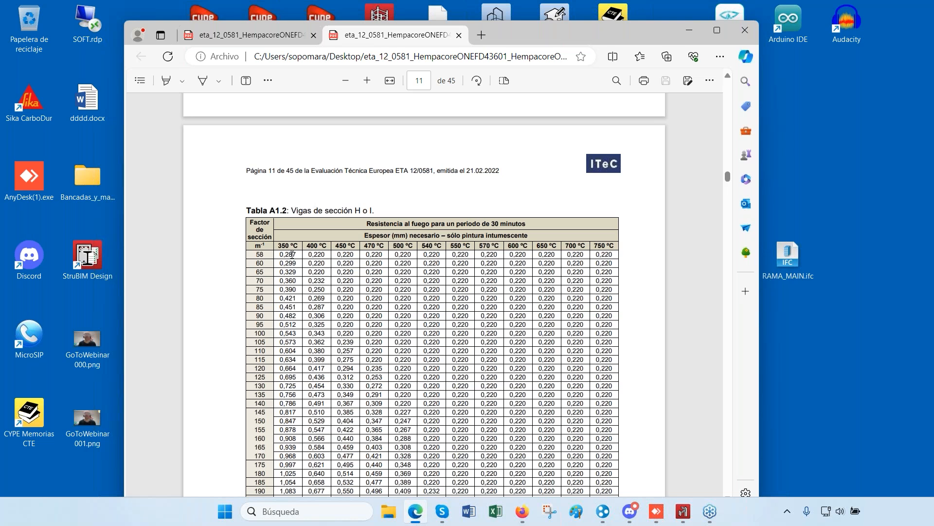
left_click_drag(509, 254, 533, 257)
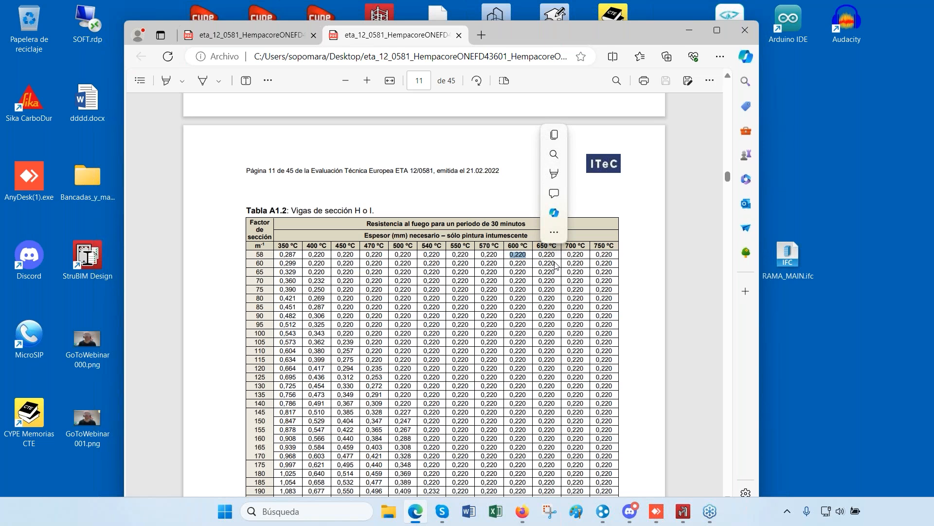
key("ctrl+c")
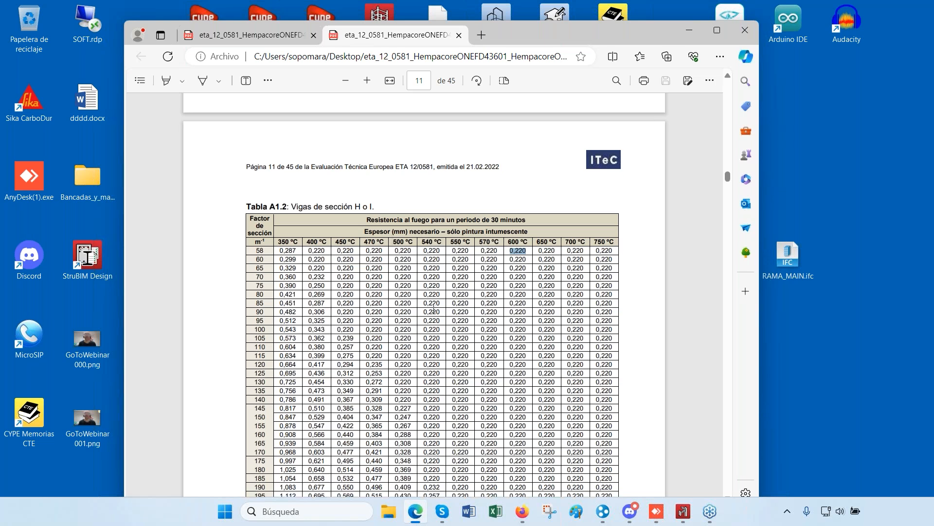
scroll(433, 308, "down", 2)
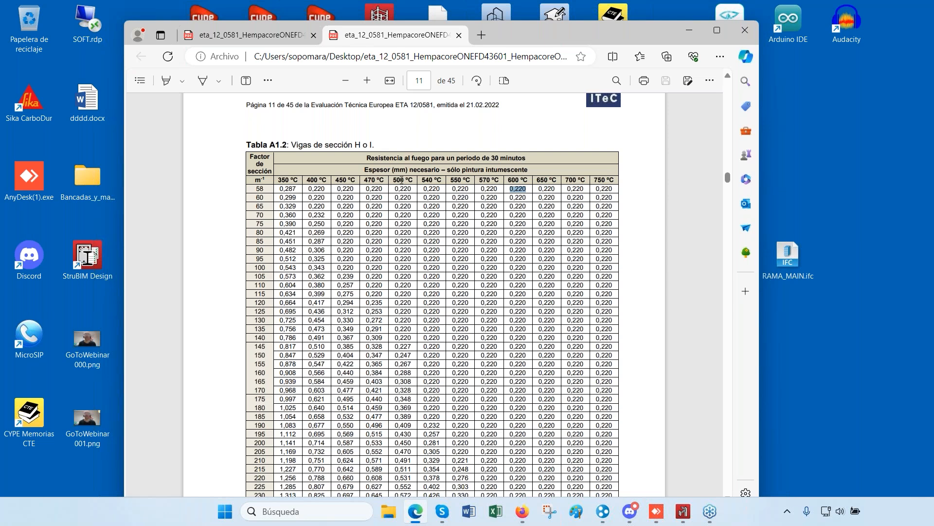
scroll(412, 372, "down", 2)
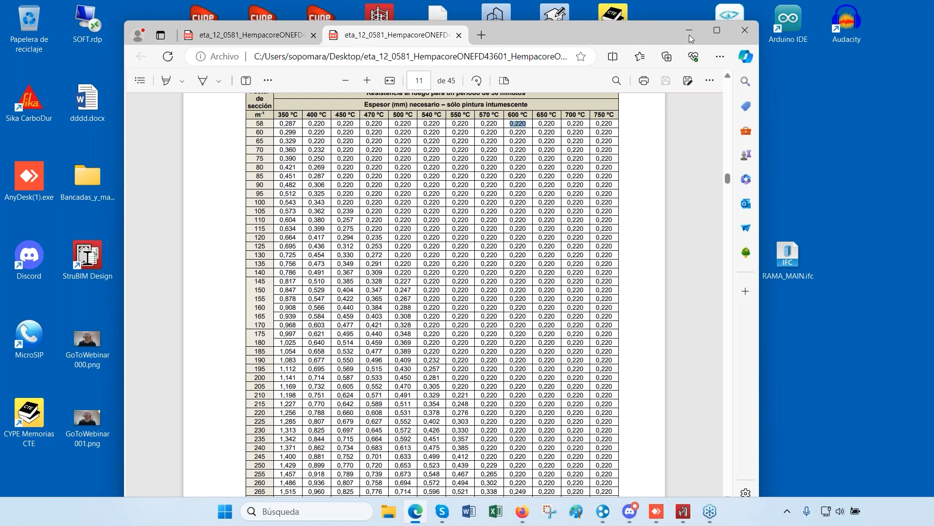
left_click(689, 30)
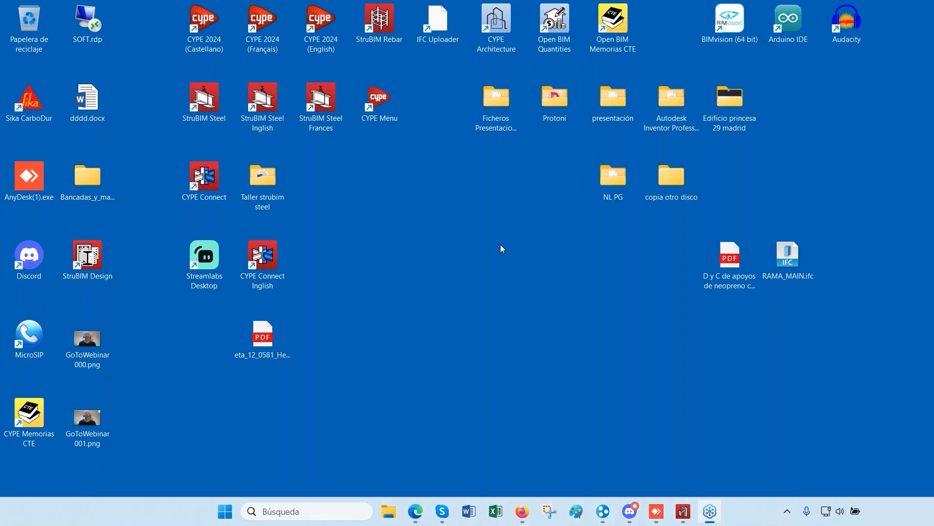
Return to CYPE 3D and review the steel fire resistance settings in the general data, accepting them as they are
left_click(685, 513)
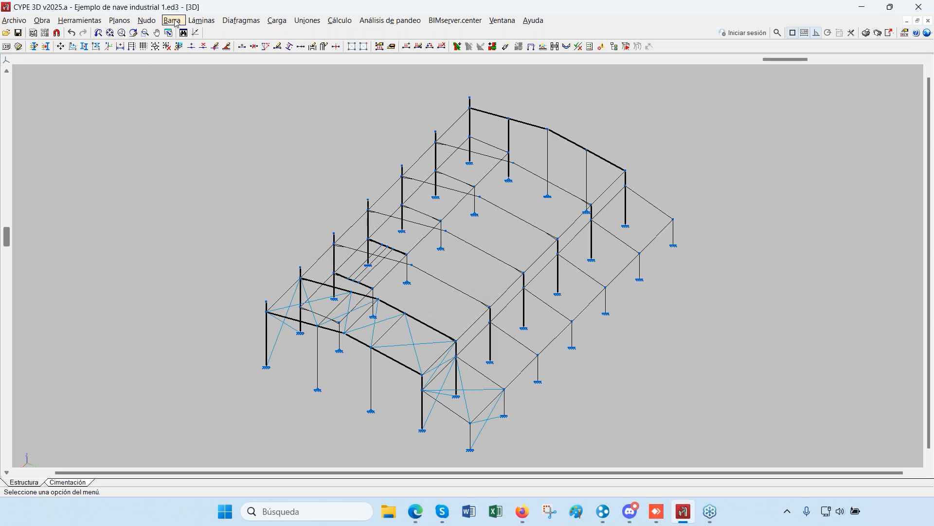
left_click(43, 20)
left_click(68, 32)
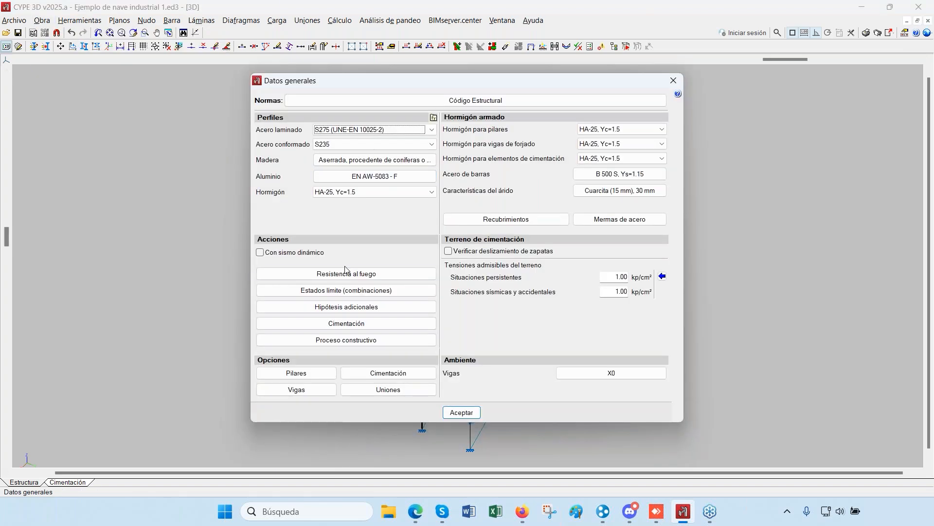
left_click(347, 273)
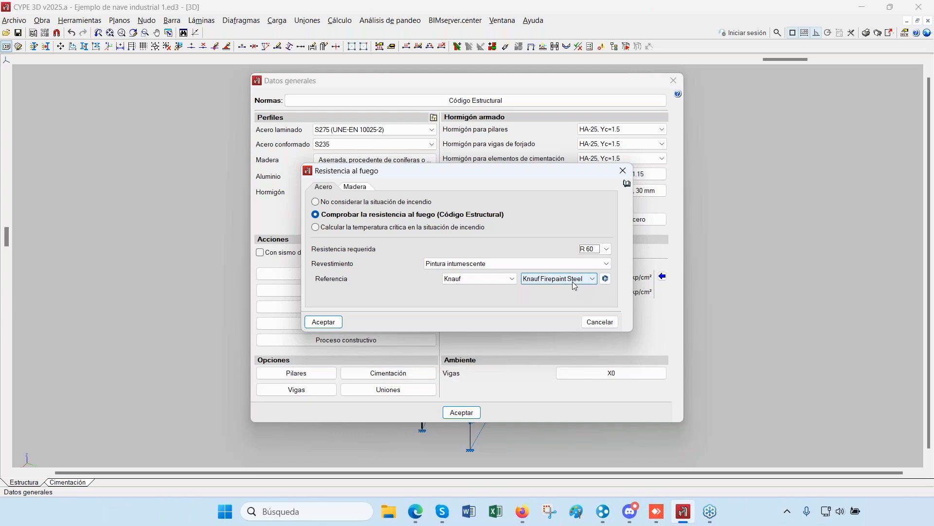
left_click(324, 322)
left_click(461, 412)
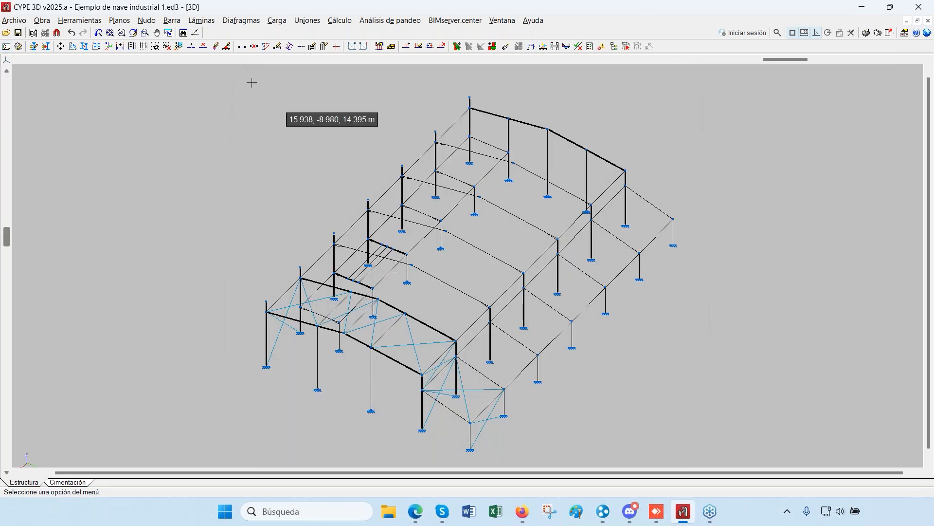
Start the bar fire resistance command and check the setting assigned to a short HEB220 column of the low side bay
left_click(172, 20)
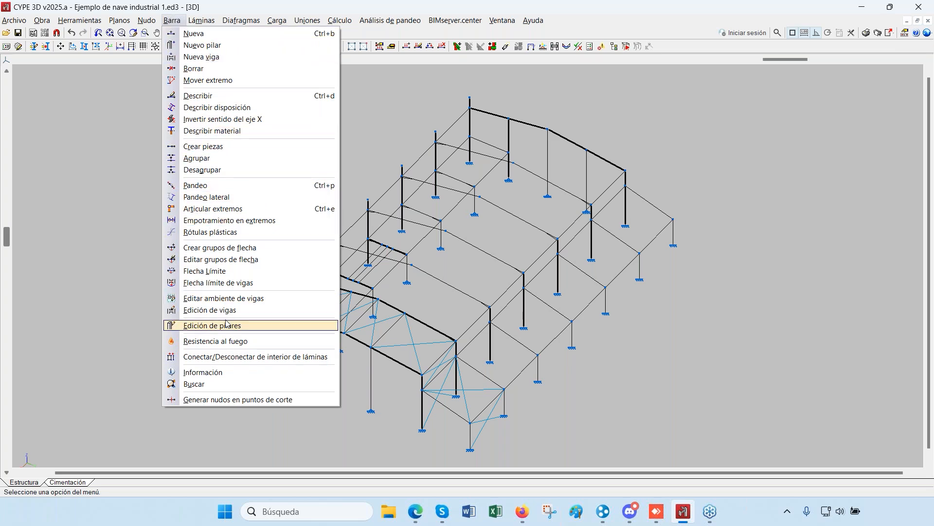
left_click(201, 342)
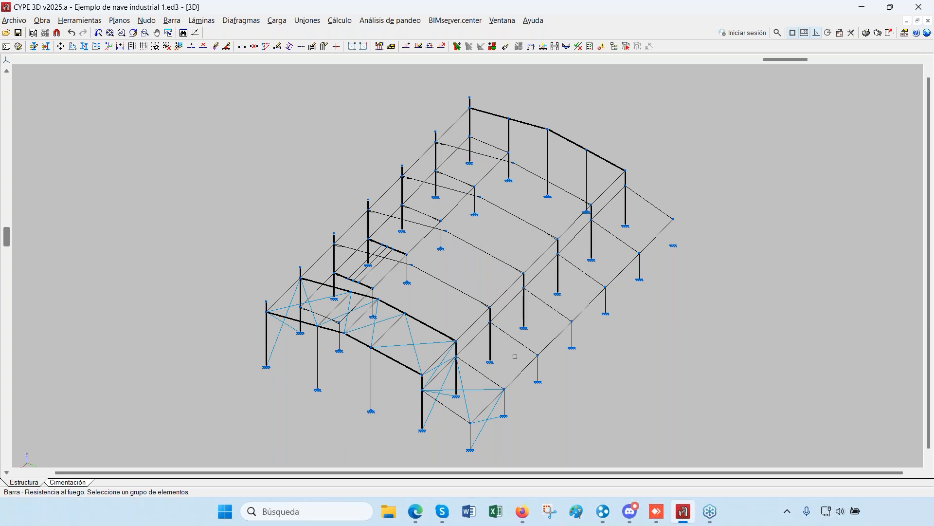
mouse_move(535, 378)
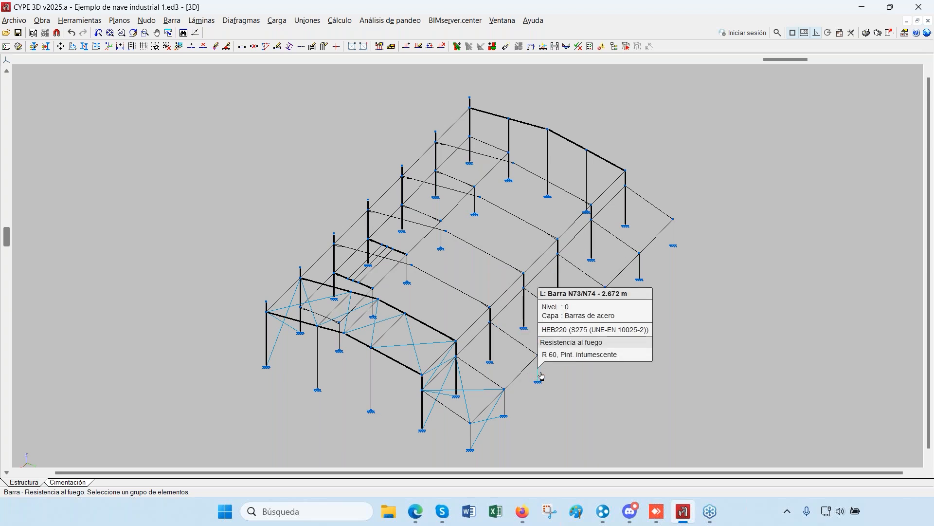
Review the paint manufacturers and structural element types in the short HEB220 column's fire resistance settings, accepting them as they are
left_click(540, 375)
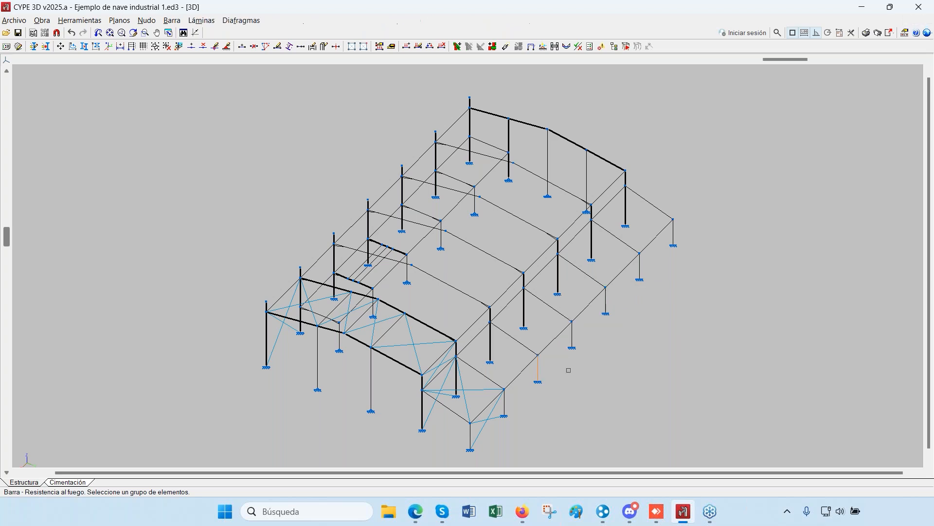
right_click(568, 370)
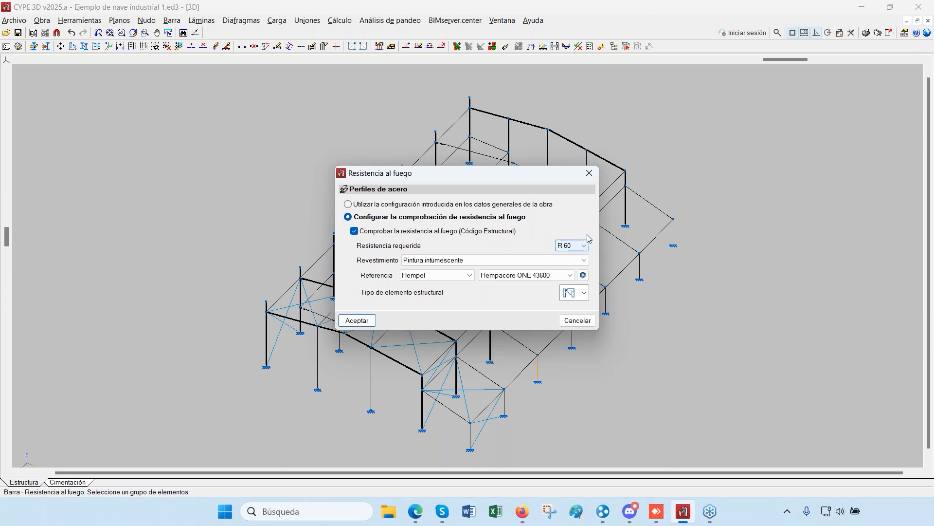
left_click(466, 277)
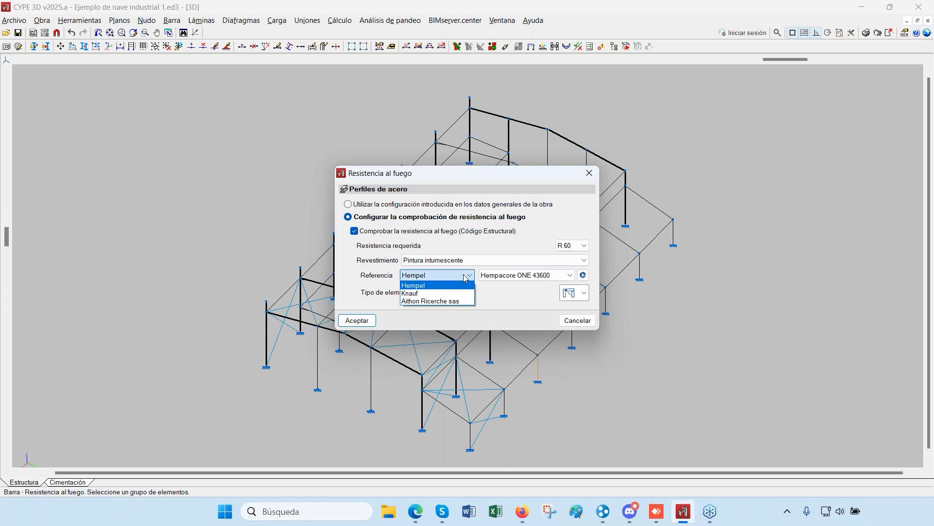
left_click(495, 246)
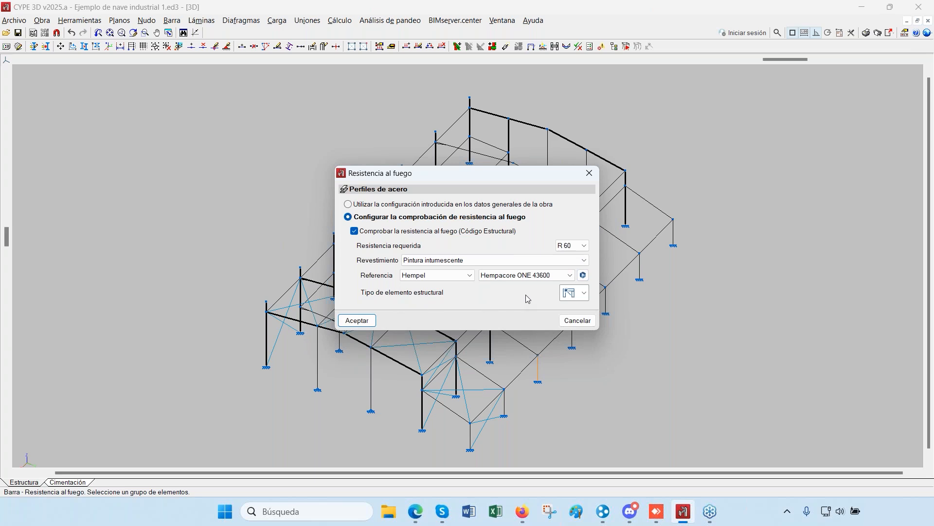
left_click(584, 292)
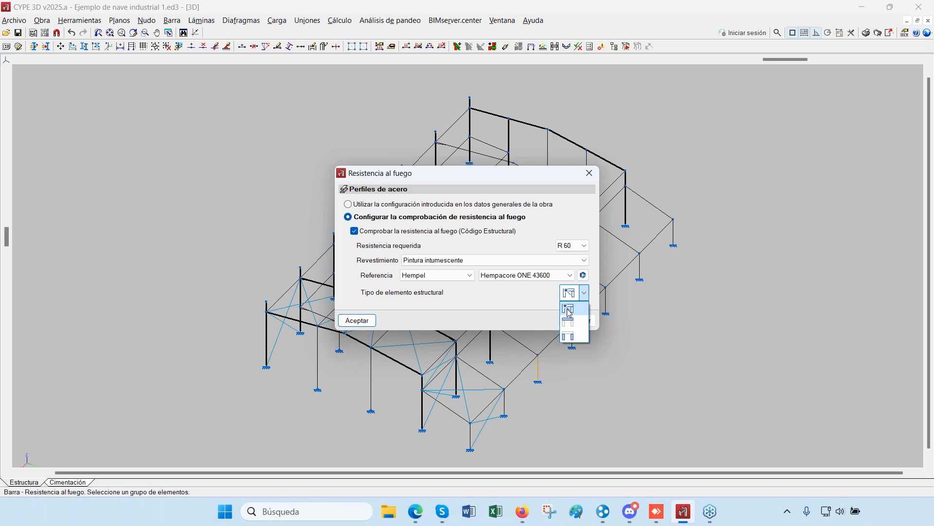
left_click(534, 294)
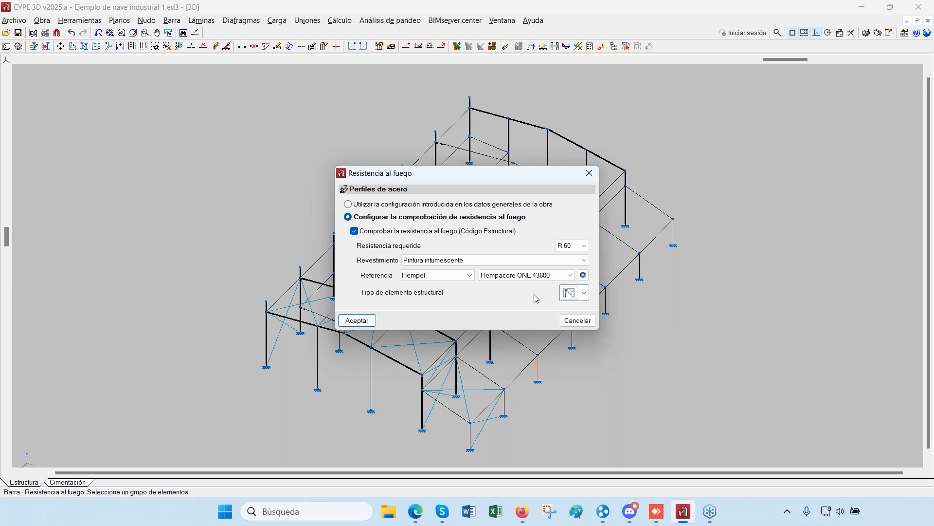
left_click(585, 293)
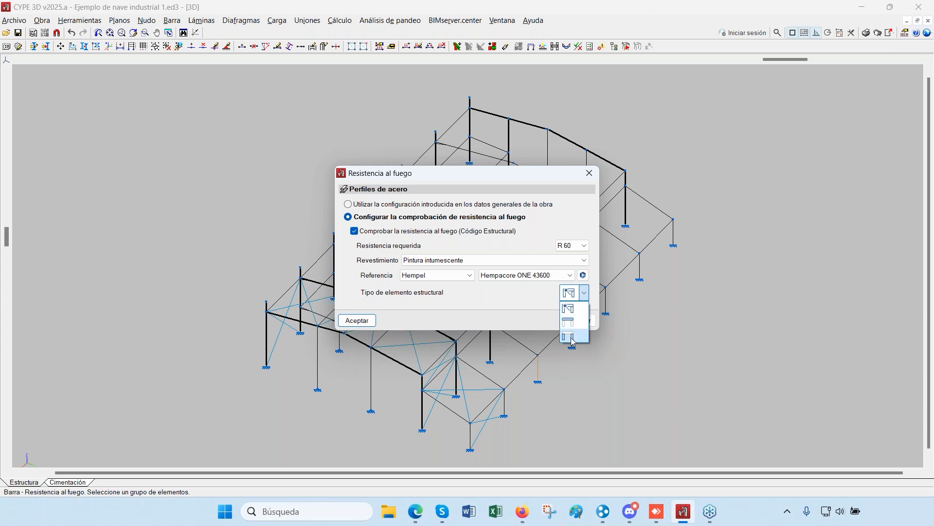
left_click(529, 297)
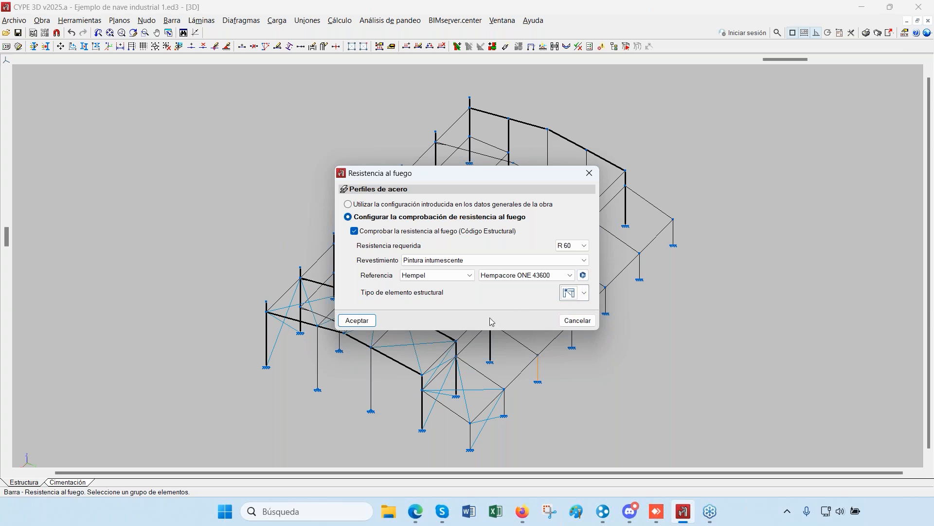
left_click(357, 320)
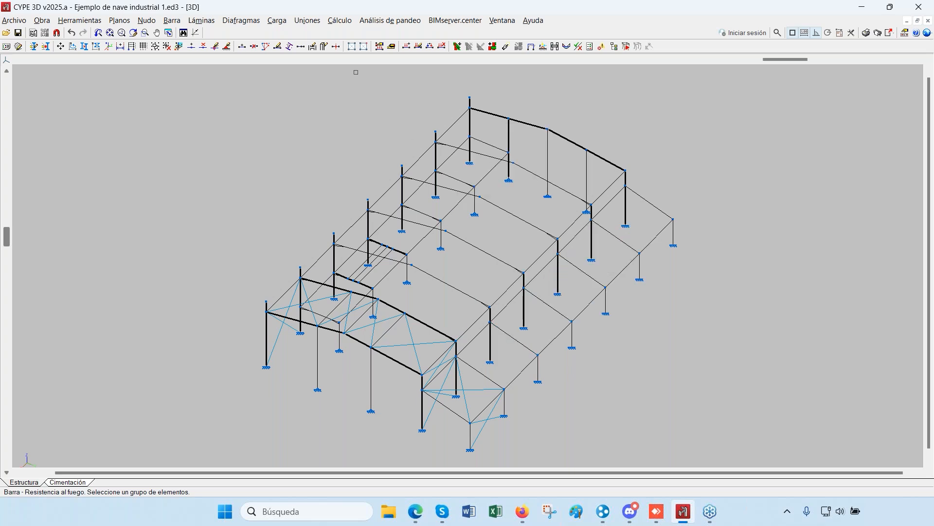
Run the E.L.U. checks at the most unfavourable point and inspect the fire results of the side bay and eave bars
left_click(339, 20)
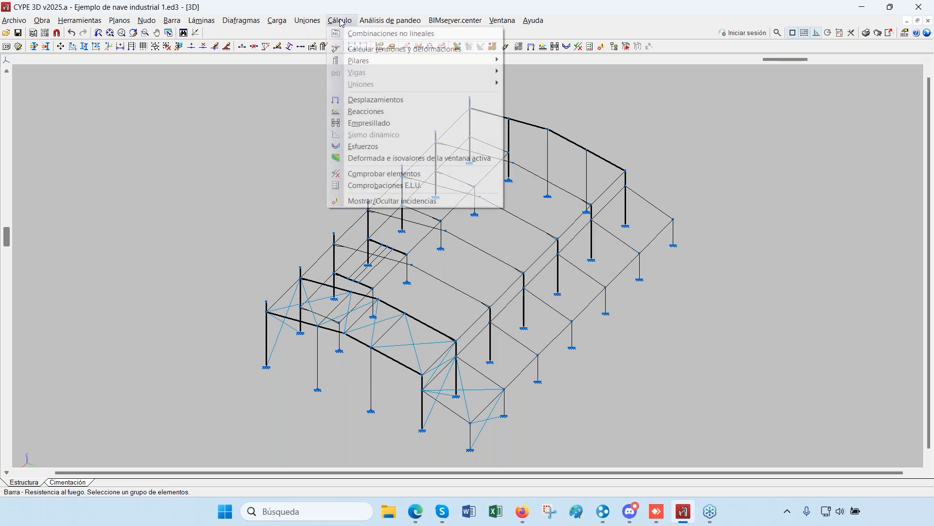
left_click(397, 185)
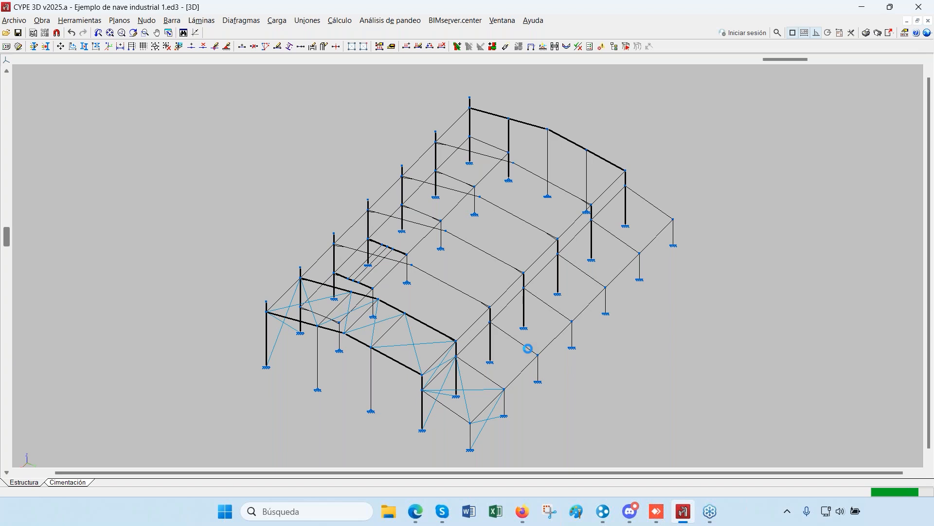
mouse_move(544, 375)
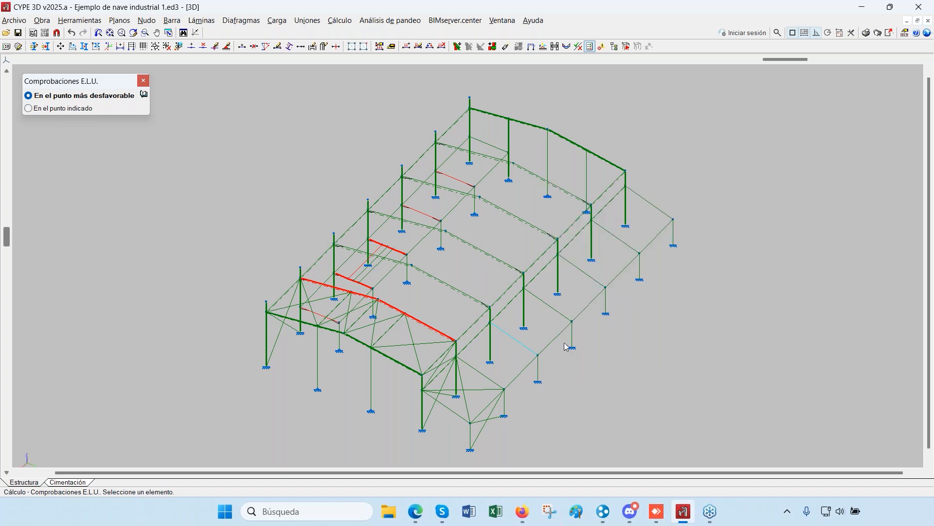
mouse_move(565, 338)
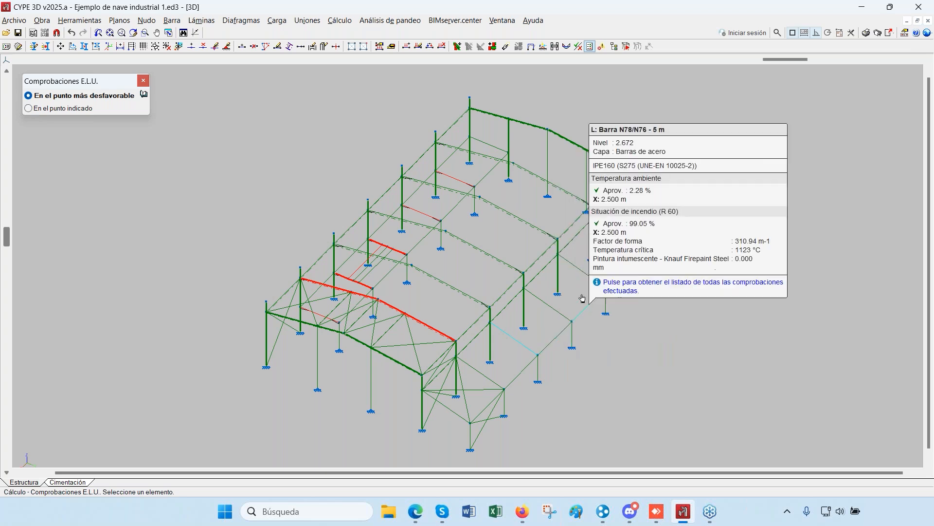
mouse_move(504, 301)
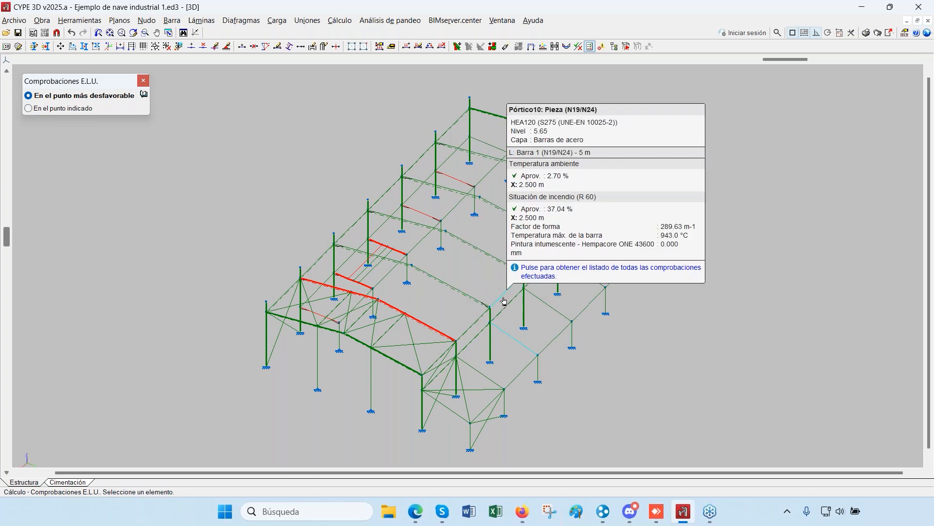
mouse_move(434, 331)
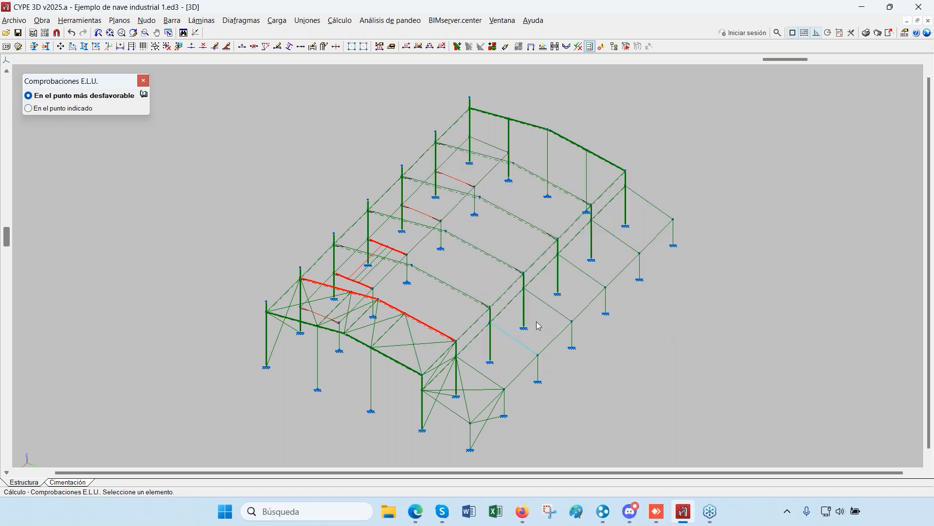
mouse_move(507, 343)
Review the fire resistance settings of the 5 m HEA120 eave beam N19/N24 and leave them unaltered
left_click(172, 21)
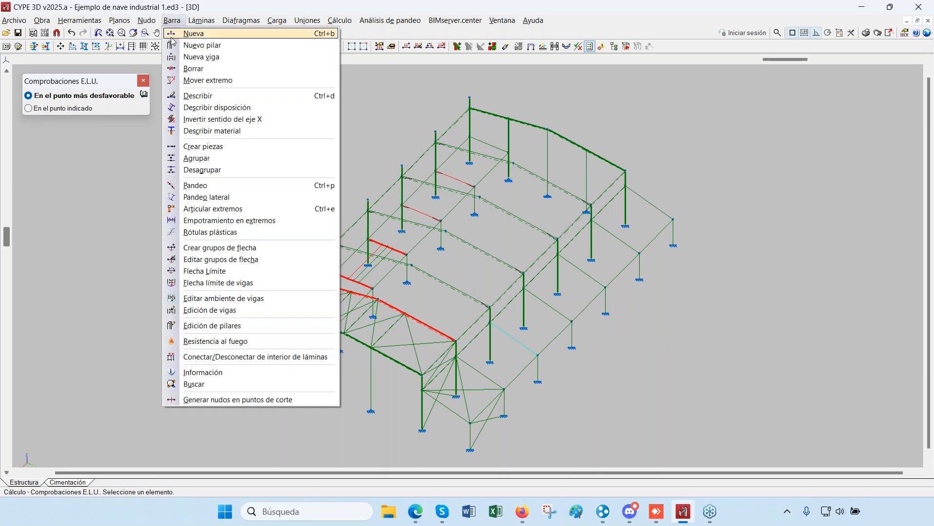
left_click(208, 341)
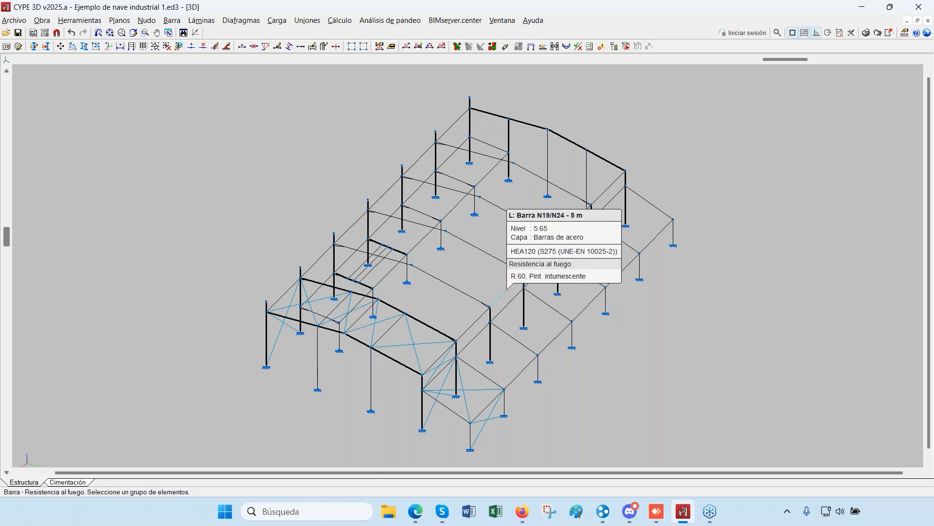
left_click(506, 295)
right_click(514, 314)
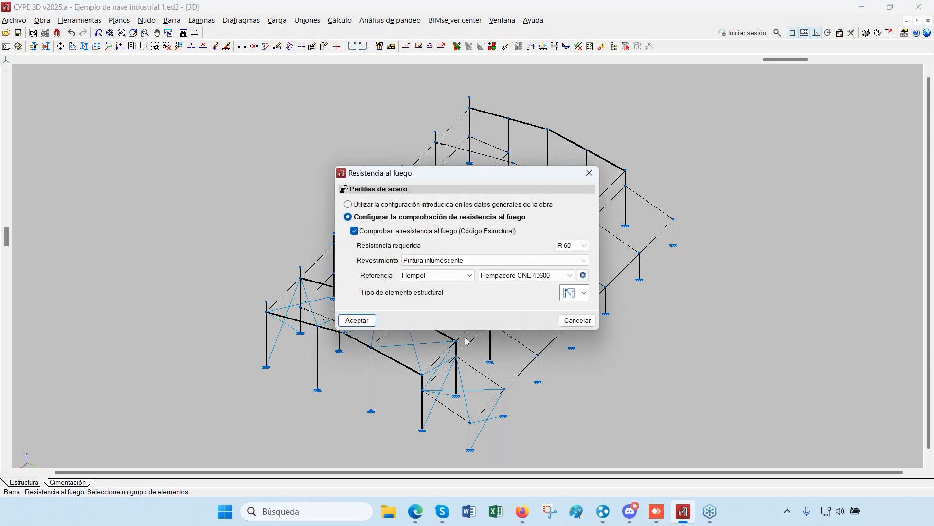
left_click(586, 322)
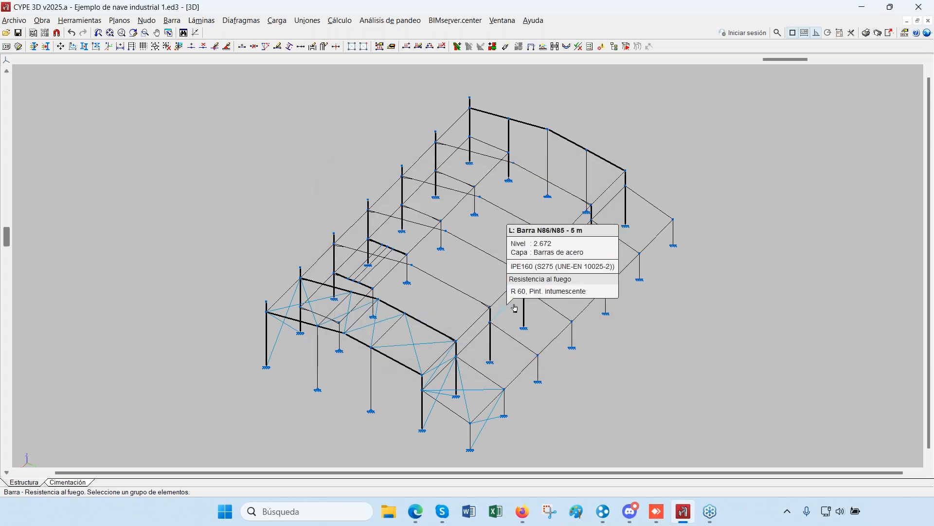
Compare the fire resistance settings of IPE160 bar N86/N85 with those of the HEA120 eave beam above it, cancelling both
left_click(509, 306)
right_click(509, 305)
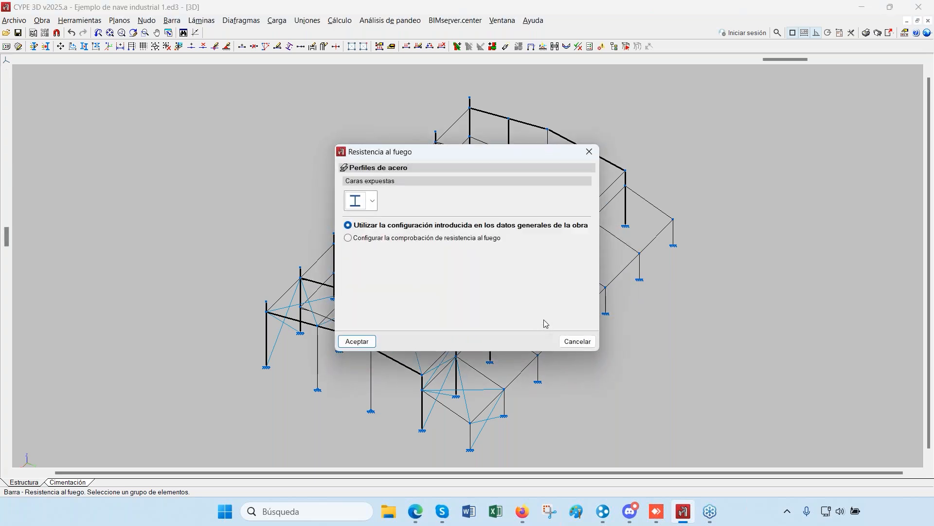
left_click_drag(527, 156, 789, 116)
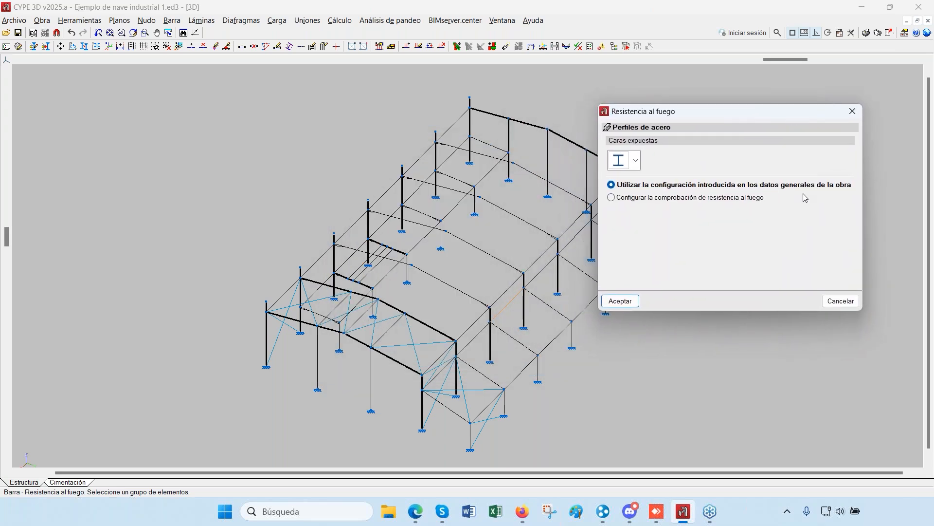
left_click(840, 300)
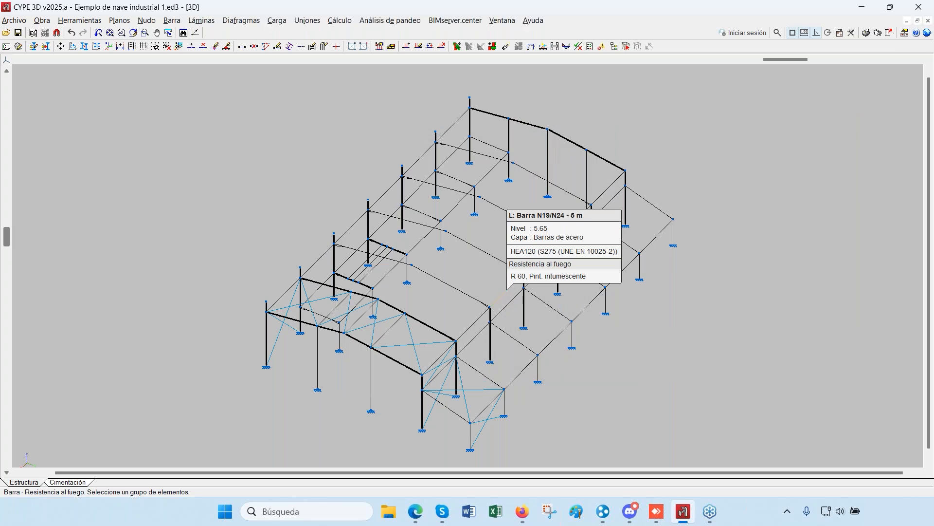
left_click(508, 290)
right_click(509, 289)
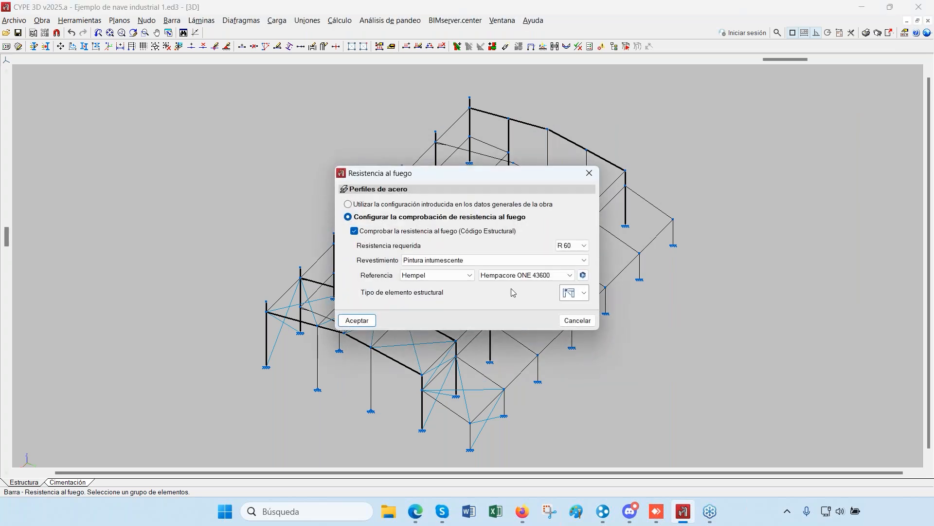
left_click(578, 320)
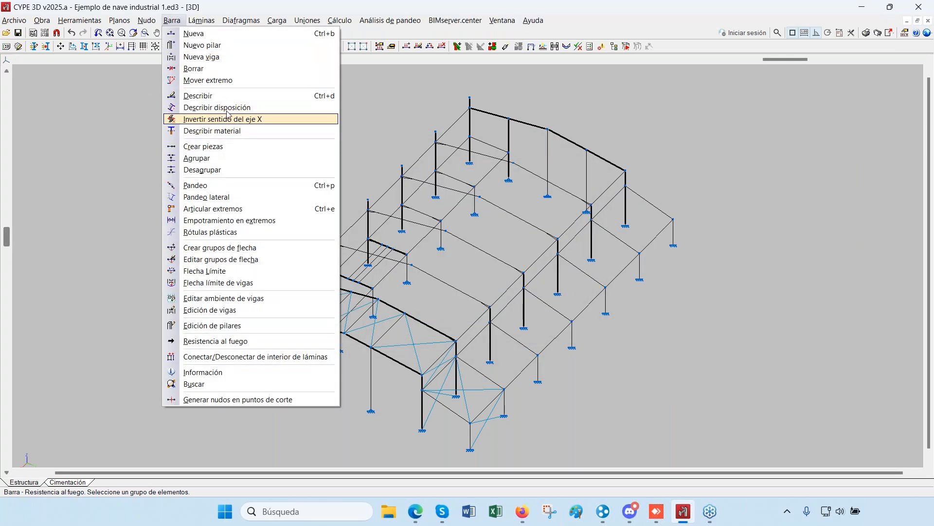
Check the structural element type in the descriptions of the HEA120 eave beam and the IPE160 bar beneath it, closing each without changes
left_click(197, 96)
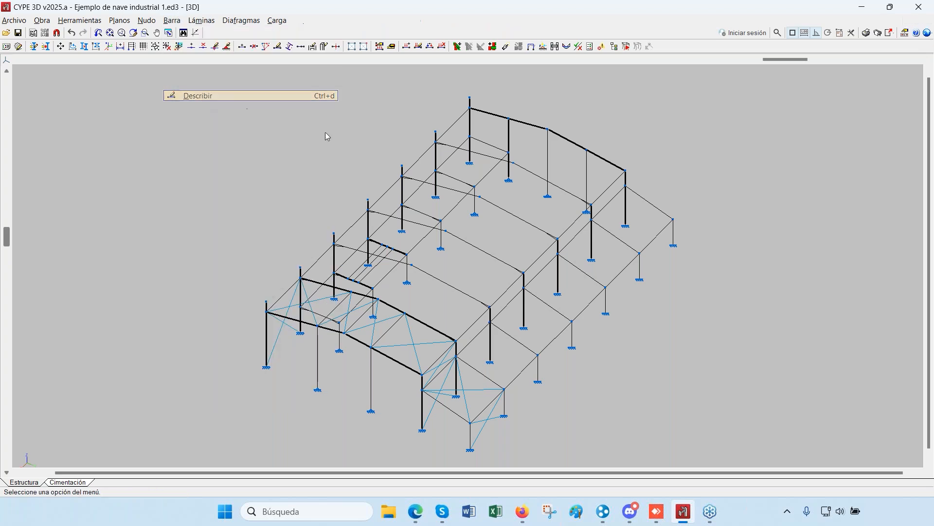
left_click(501, 292)
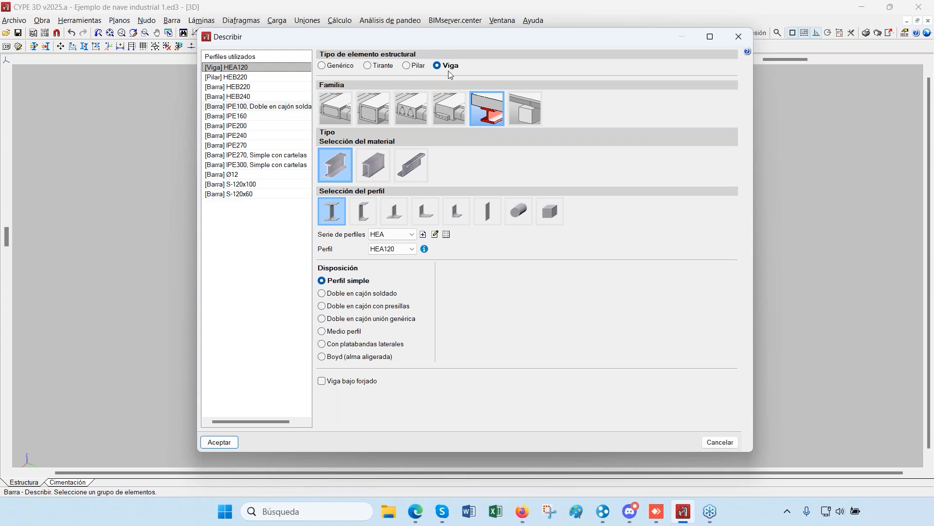
left_click(738, 38)
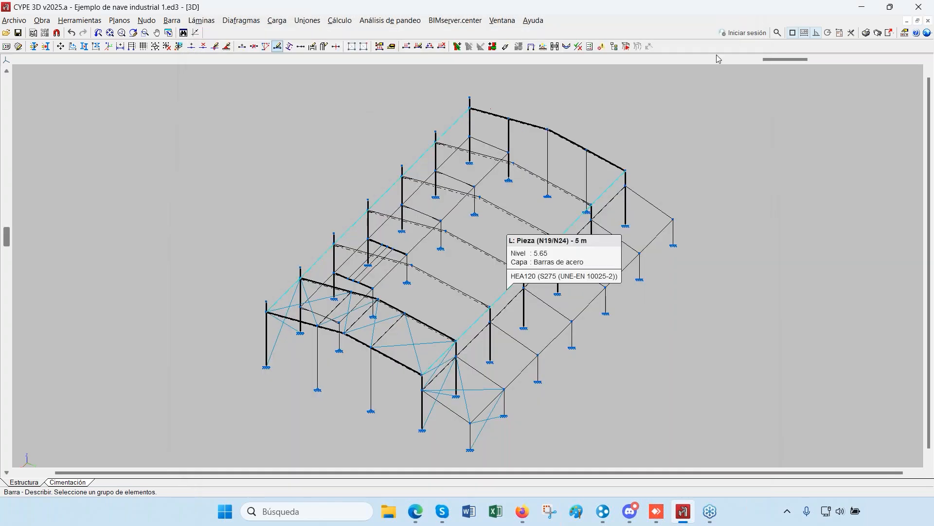
left_click(511, 310)
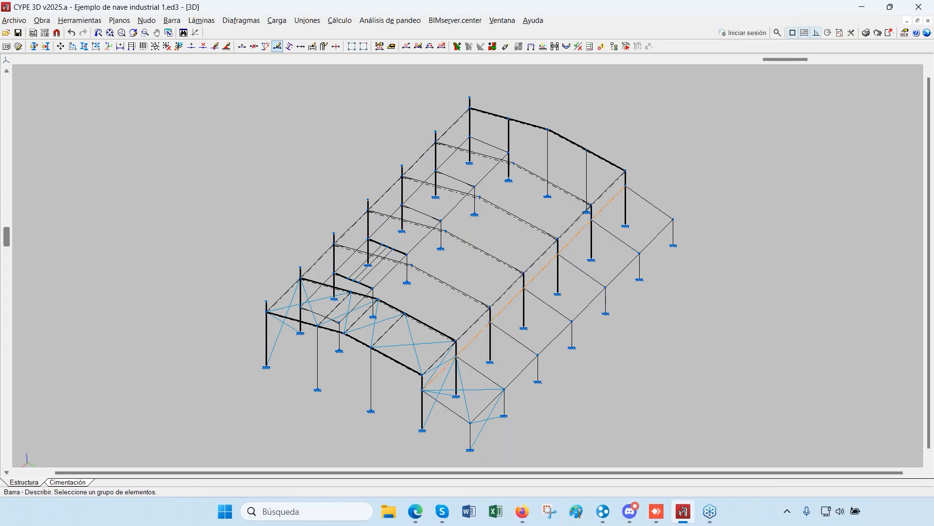
right_click(263, 86)
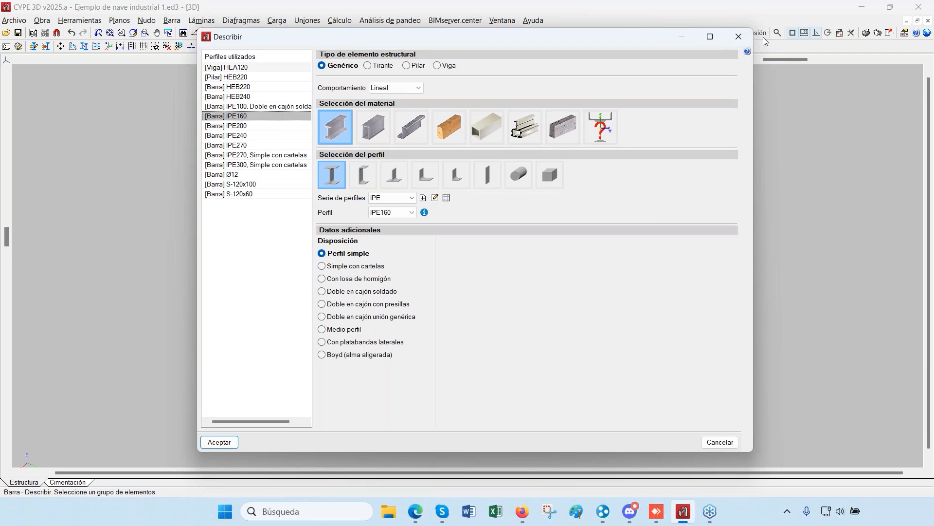
left_click(738, 37)
Restart the bar fire resistance command and recheck the options offered for the HEA120 eave beam, cancelling the dialog
left_click(171, 20)
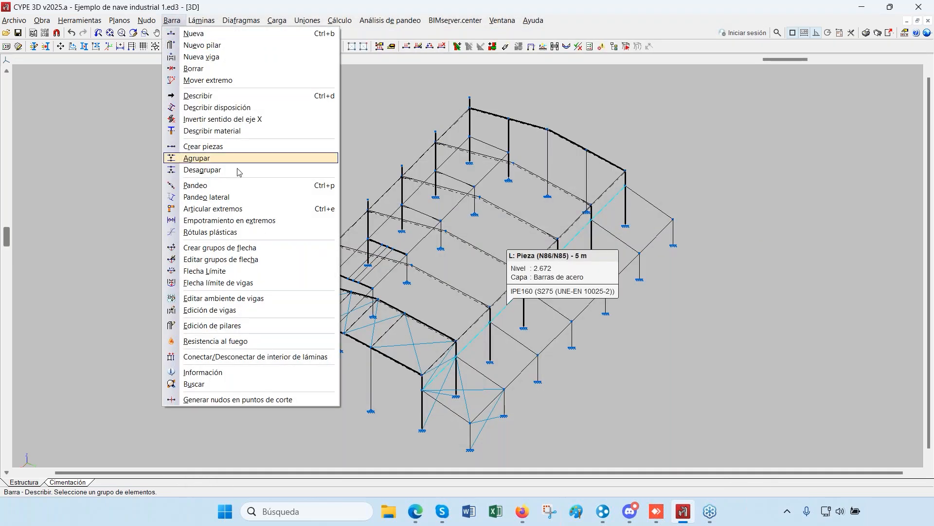
left_click(201, 343)
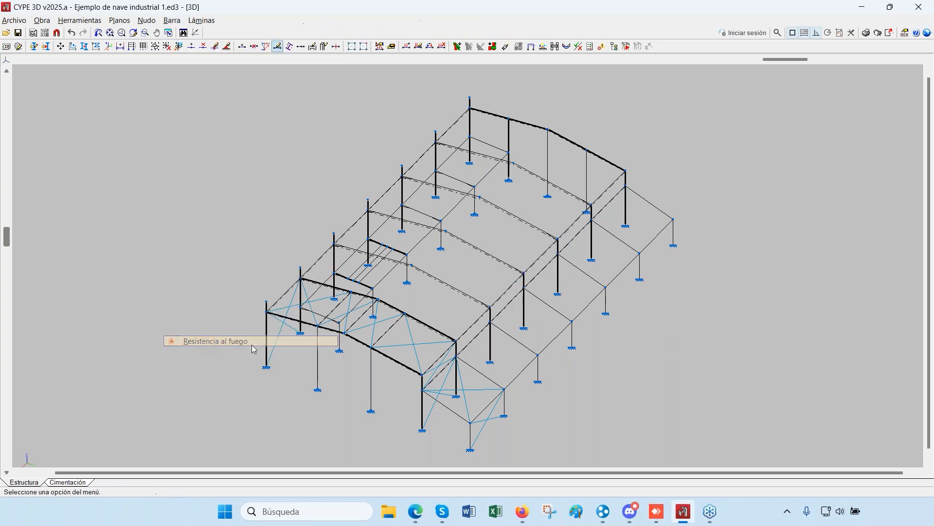
left_click(502, 298)
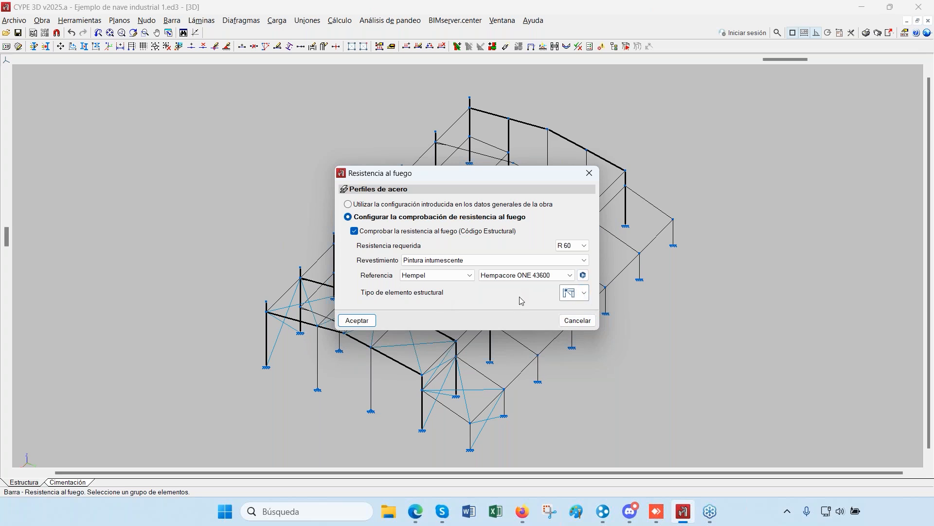
left_click(577, 320)
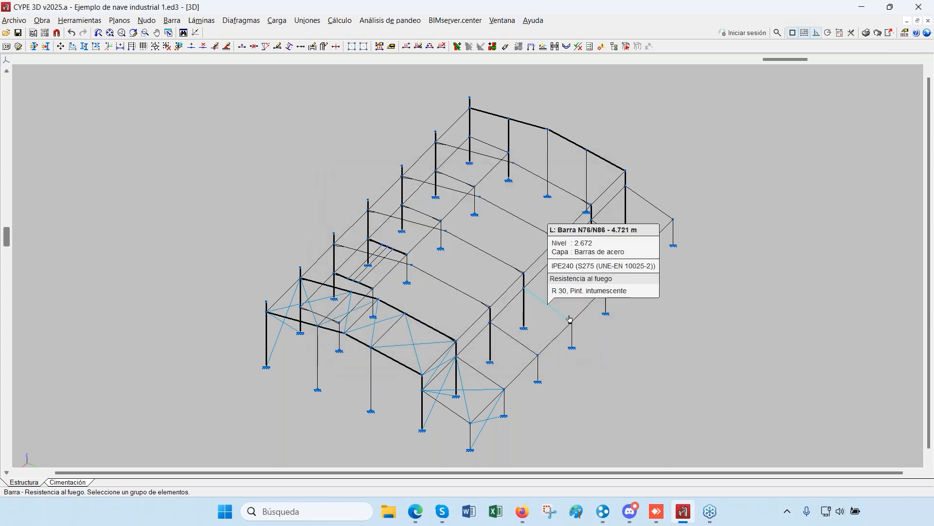
Try the user-defined exposed-face option with form factor on IPE240 bar N76/N86, restoring the plain I-section option
left_click(513, 310)
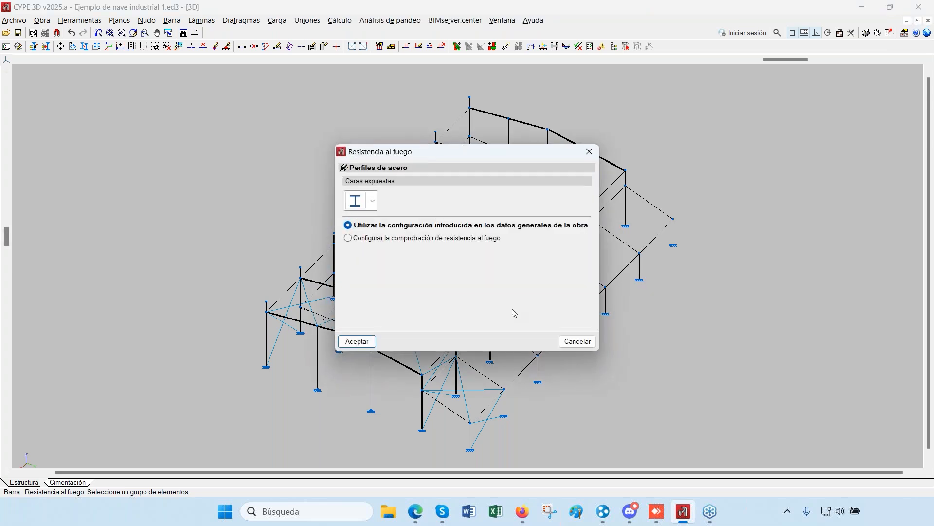
left_click(374, 200)
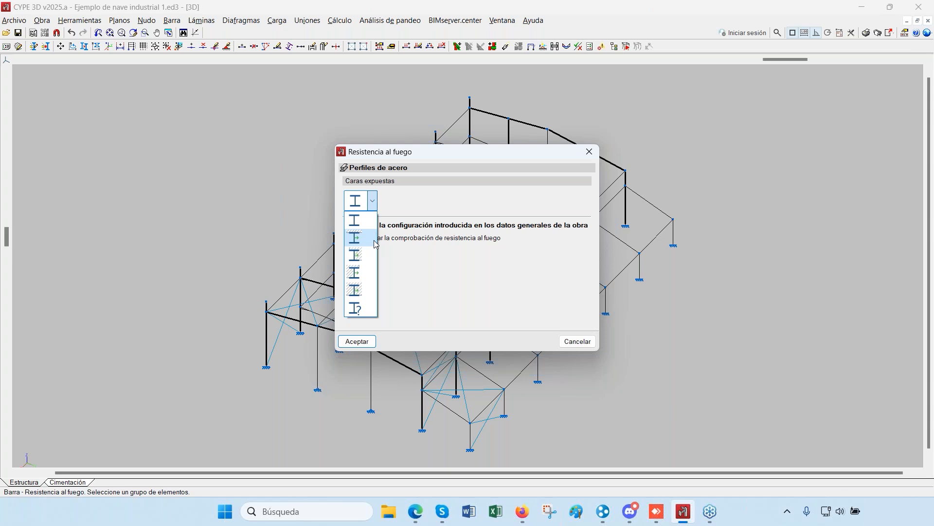
left_click(360, 309)
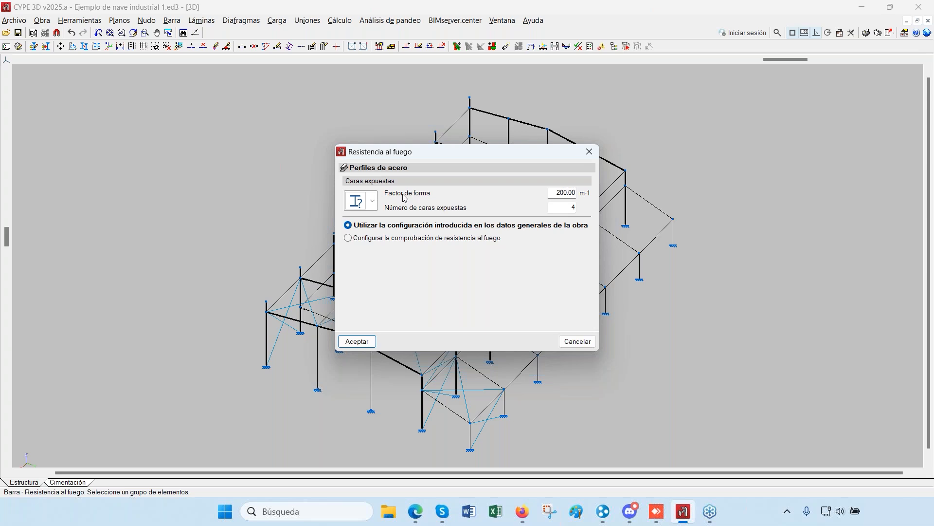
left_click(376, 203)
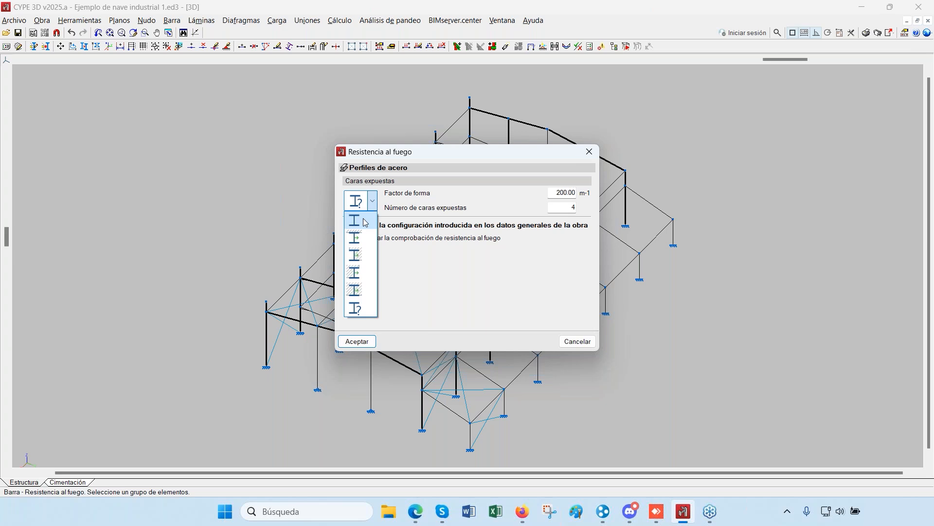
left_click(365, 222)
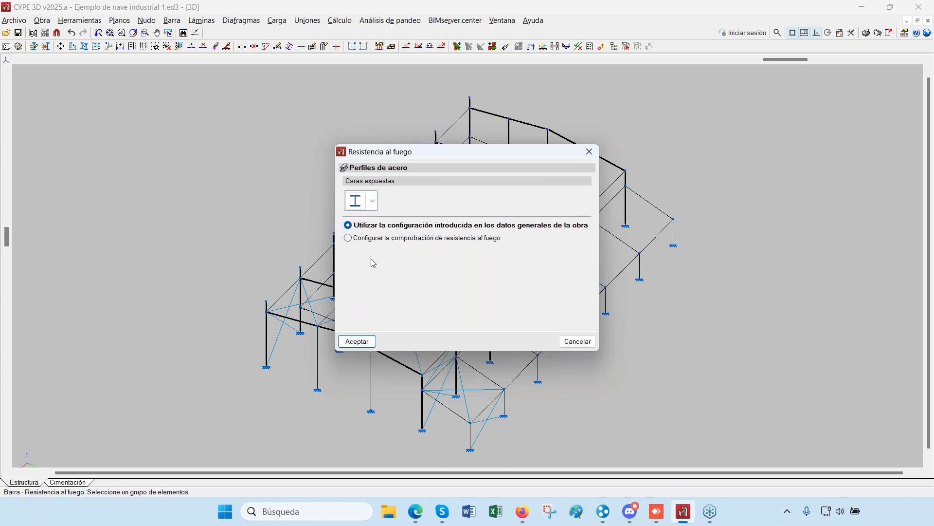
Try an individual fire resistance check for bar N76/N86 with R 60 and Pintura intumescente, cancelling the dialog
left_click(395, 238)
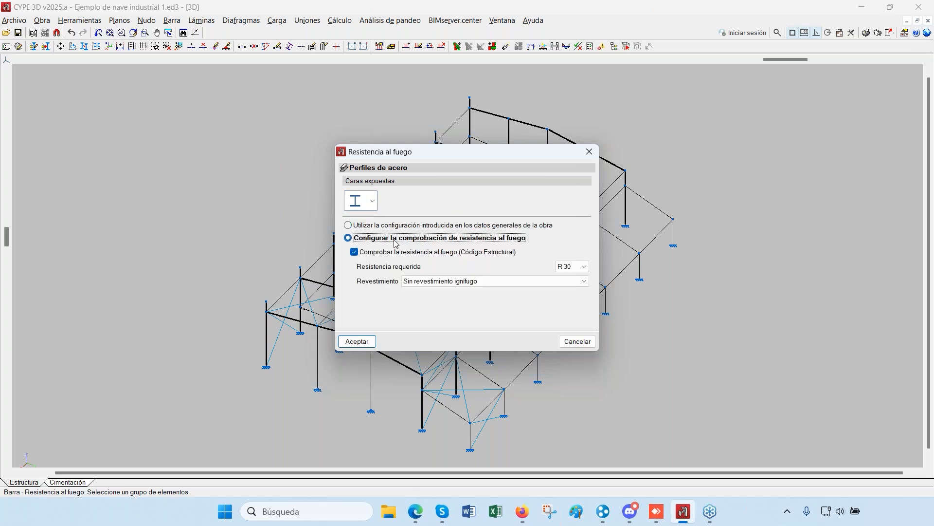
left_click(585, 266)
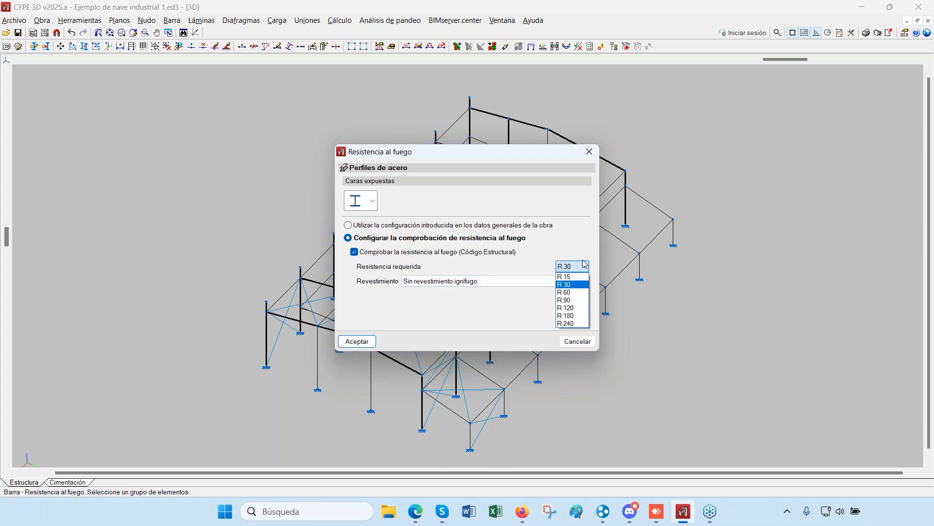
left_click(573, 293)
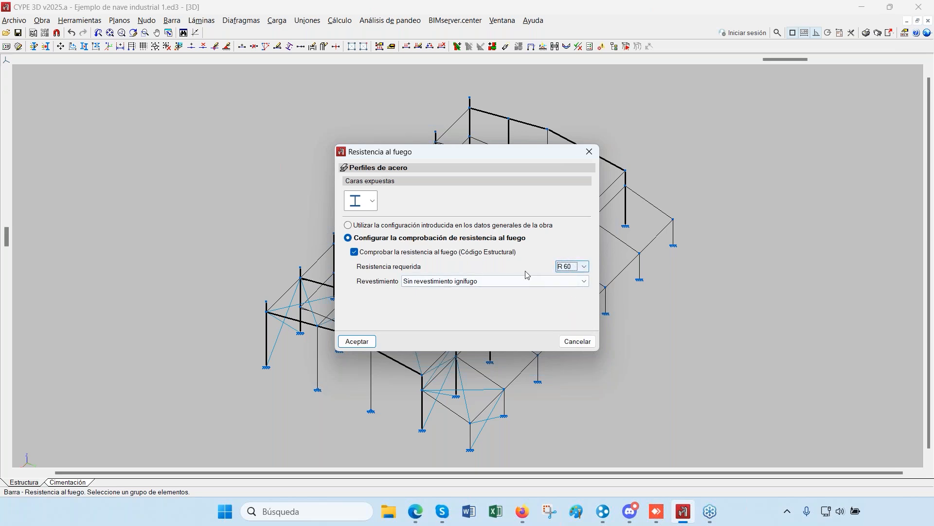
left_click(501, 284)
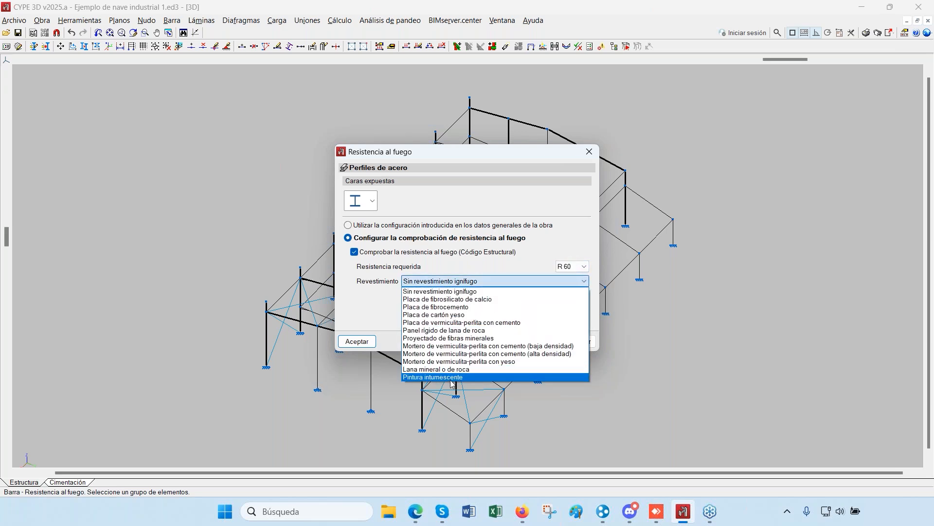
left_click(444, 378)
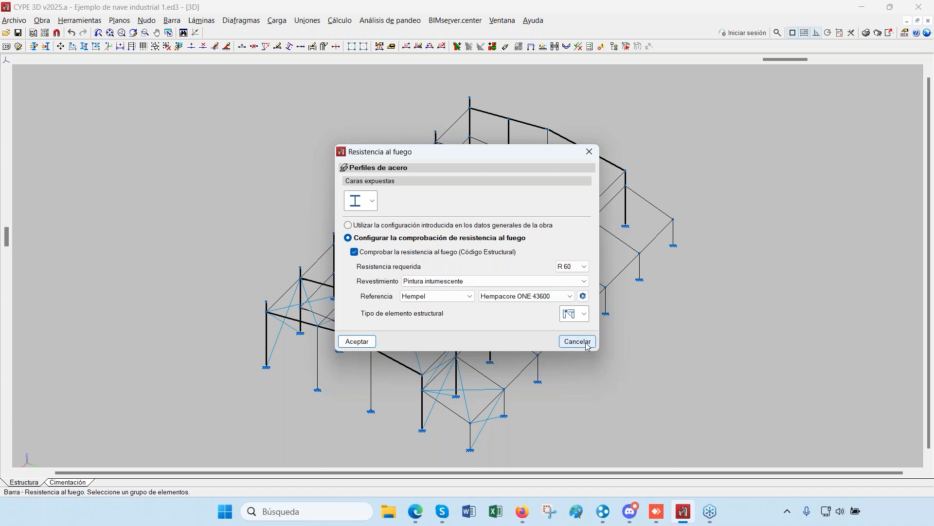
left_click(577, 341)
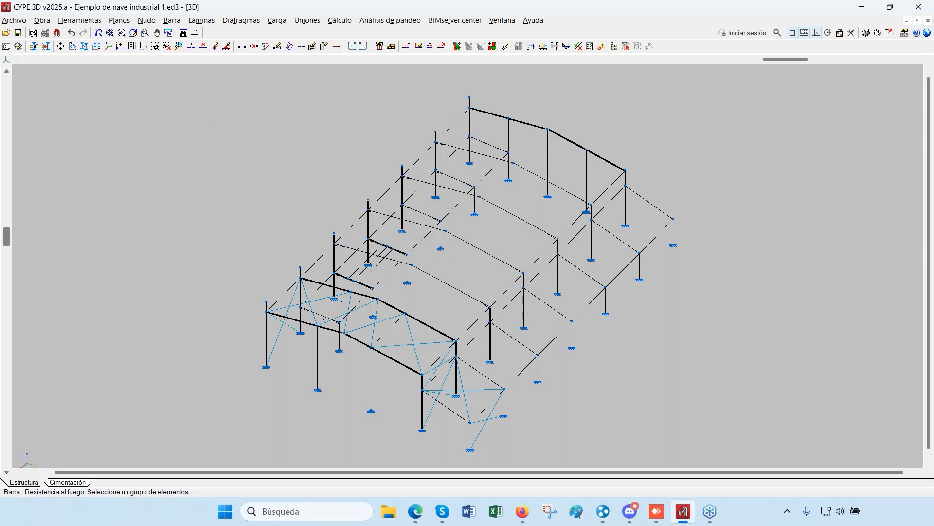
Review the exposed face options for timber bar N96/N97 in its fire resistance settings, cancelling without changes
left_click(172, 21)
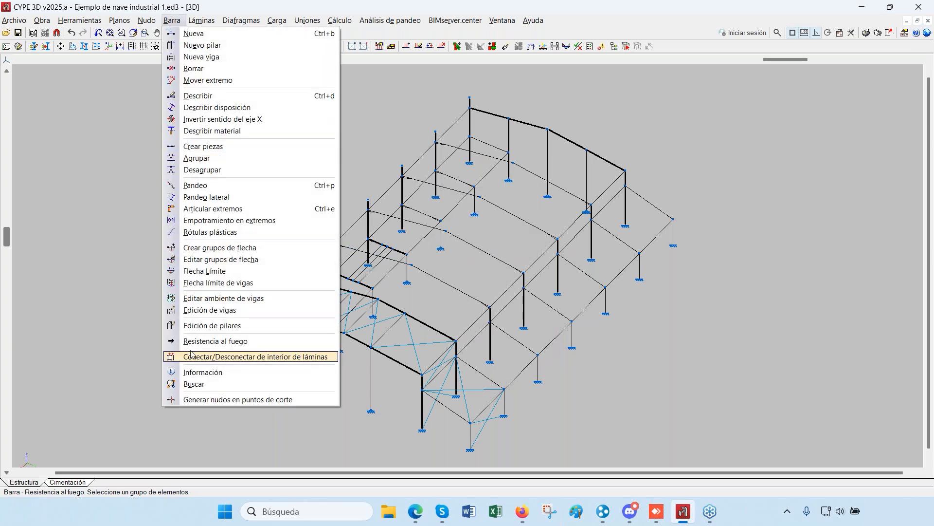
left_click(204, 341)
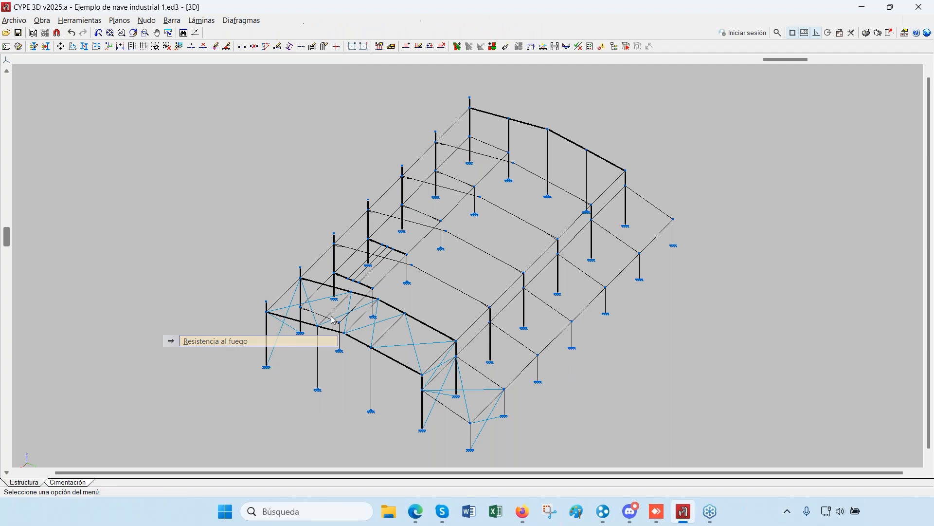
left_click(371, 277)
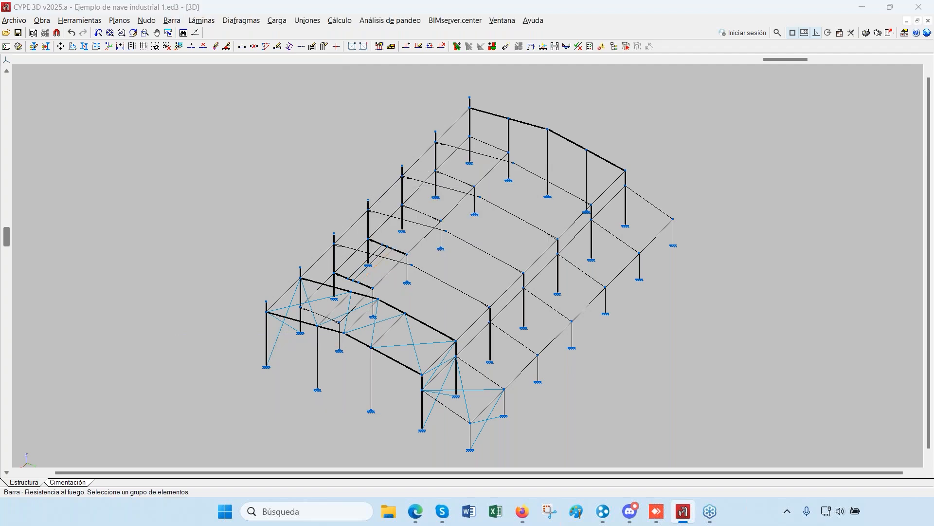
right_click(370, 279)
left_click_drag(492, 156, 537, 125)
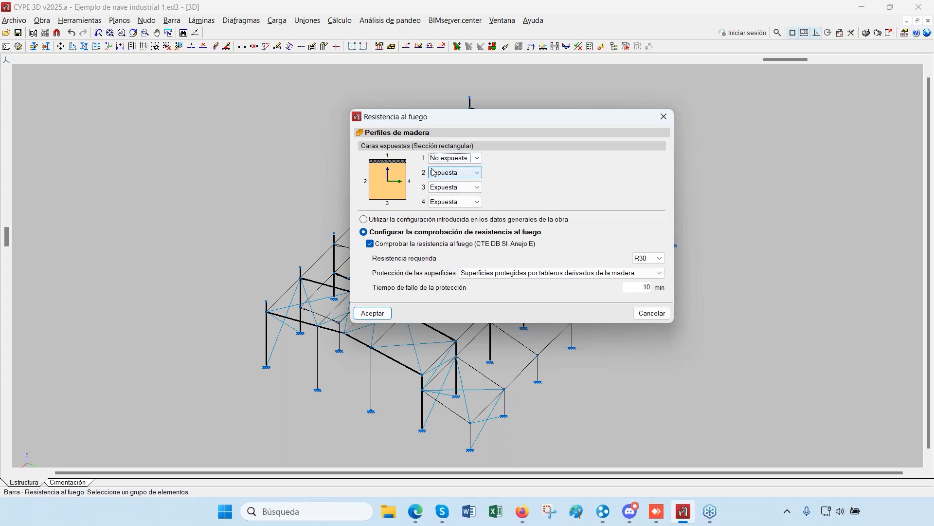
left_click(478, 159)
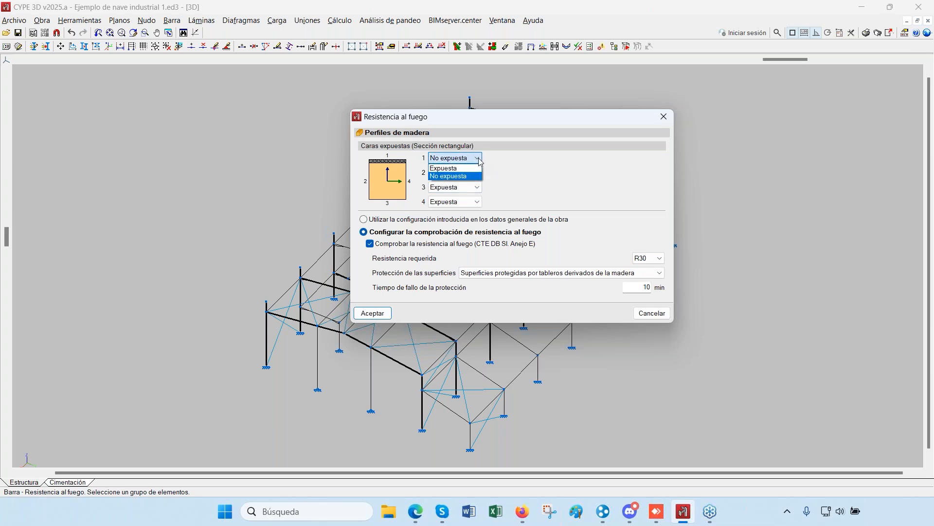
left_click(543, 156)
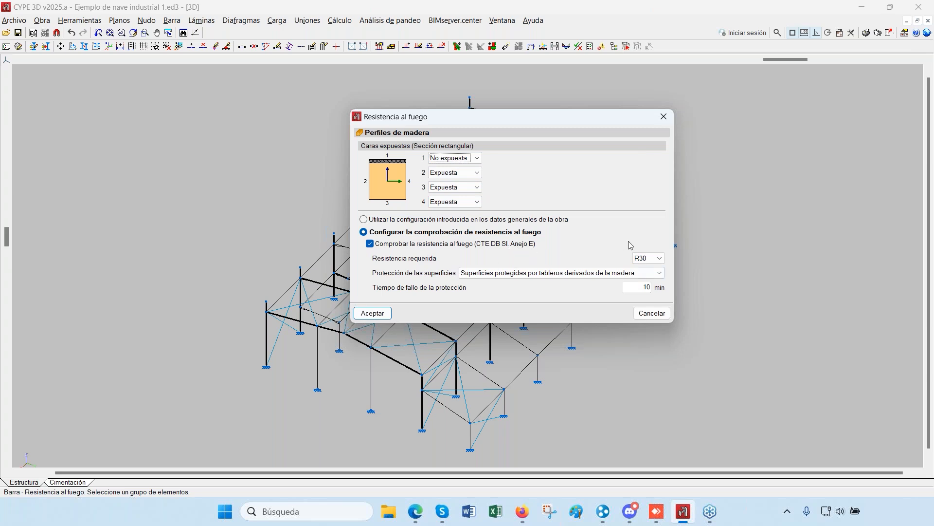
left_click(652, 313)
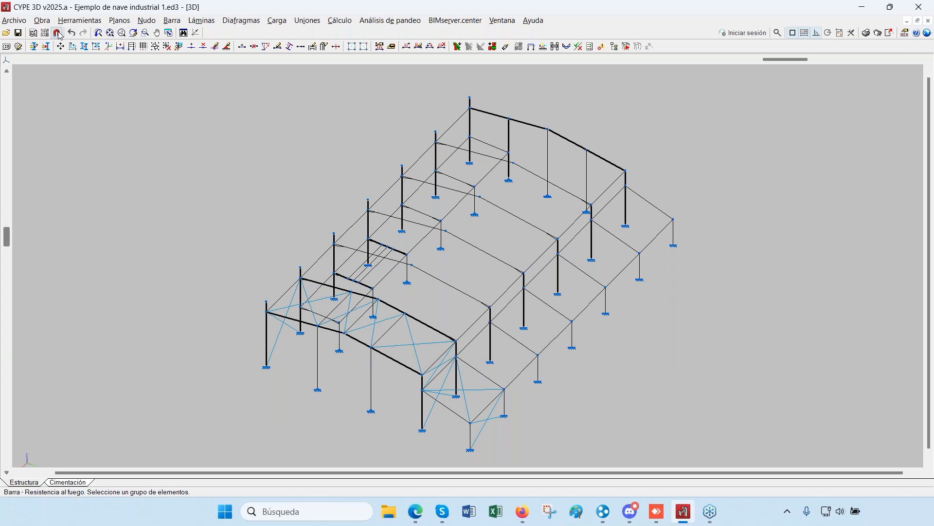
Review the project's general fire resistance settings for steel and timber, closing the general data without changes
left_click(42, 20)
left_click(68, 30)
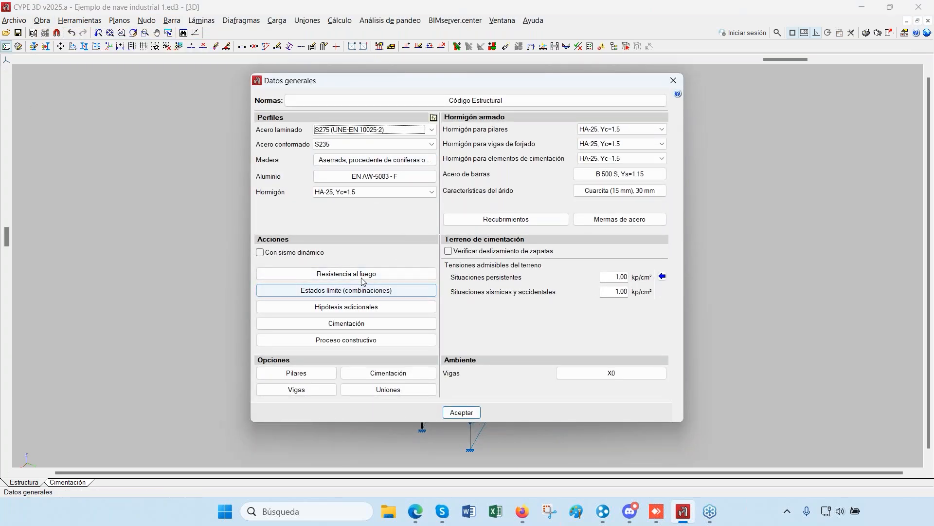
left_click(368, 276)
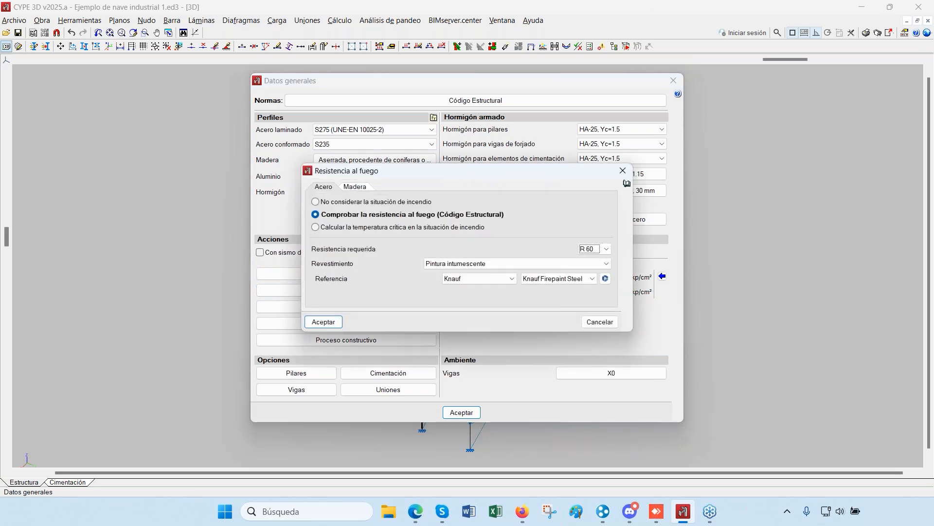
left_click(366, 190)
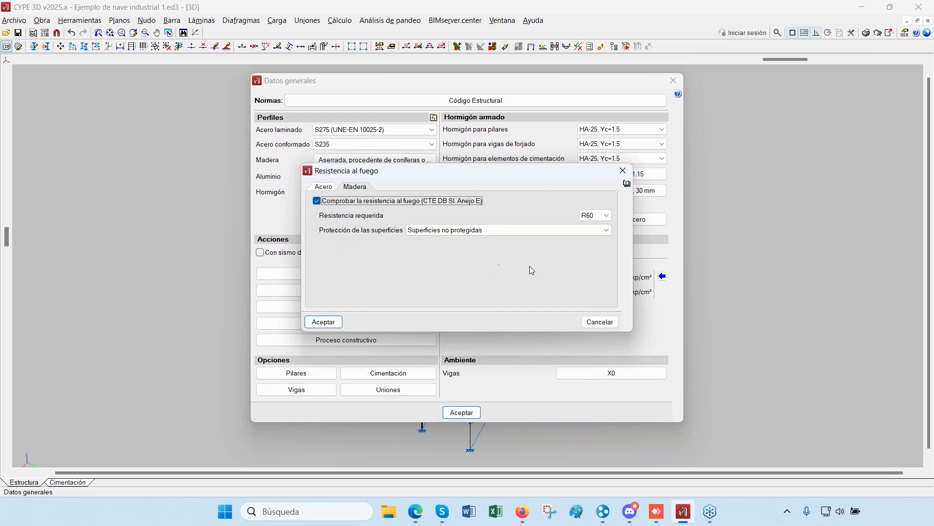
left_click(600, 321)
left_click(461, 412)
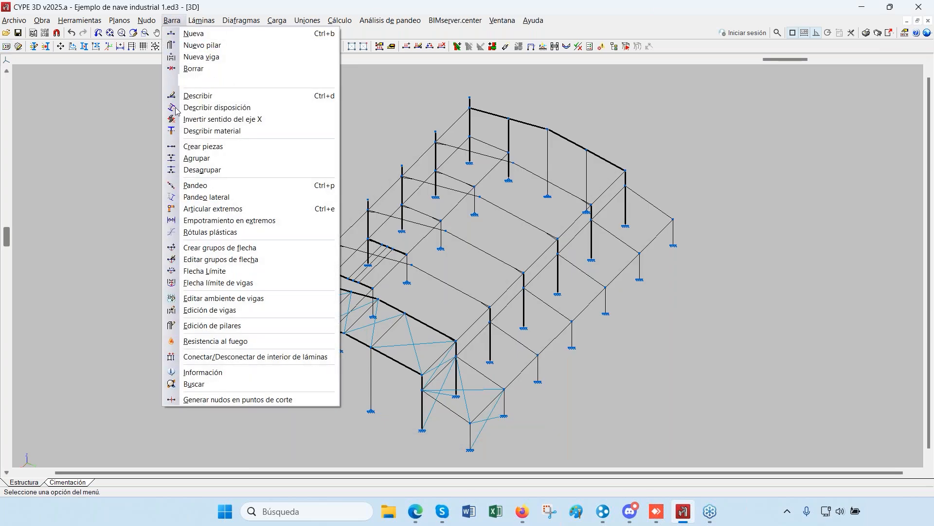
Recheck the required resistance and surface protection settings of timber bar N96/N97, closing them unaltered
left_click(208, 343)
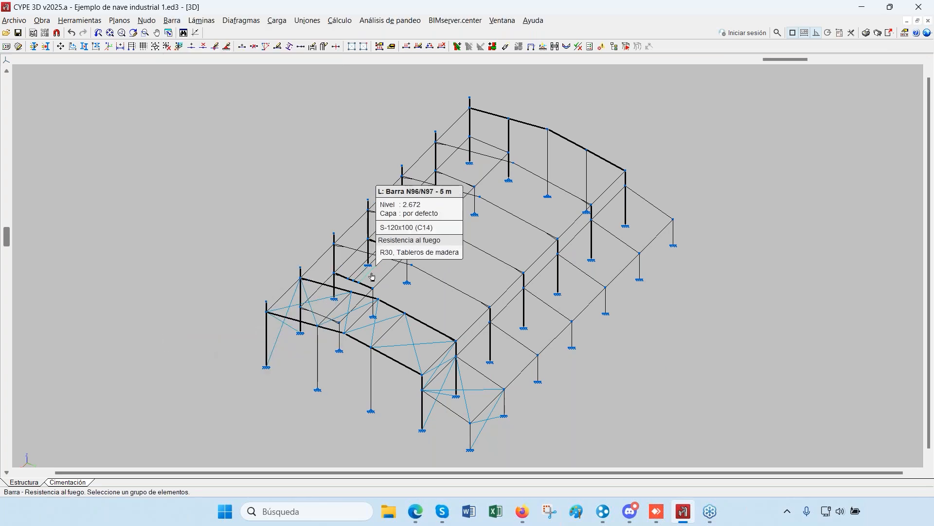
left_click(372, 277)
right_click(372, 277)
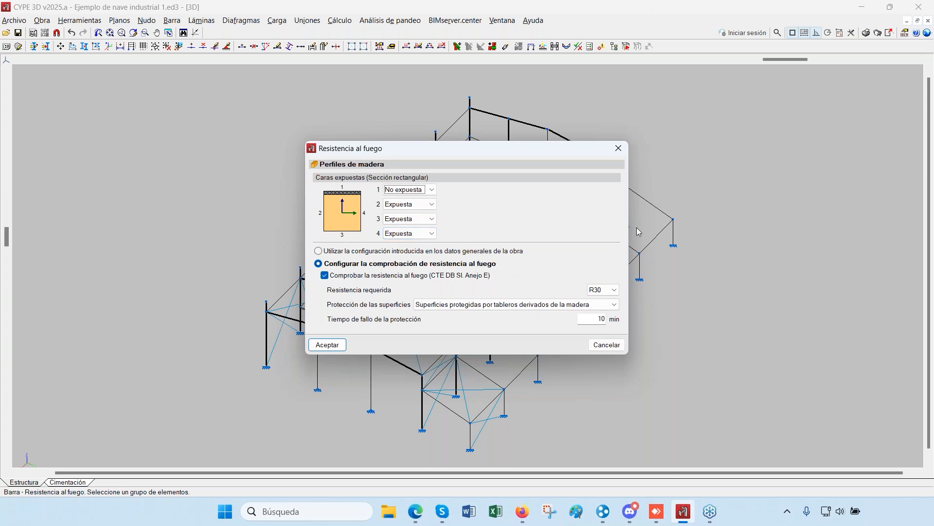
left_click(619, 148)
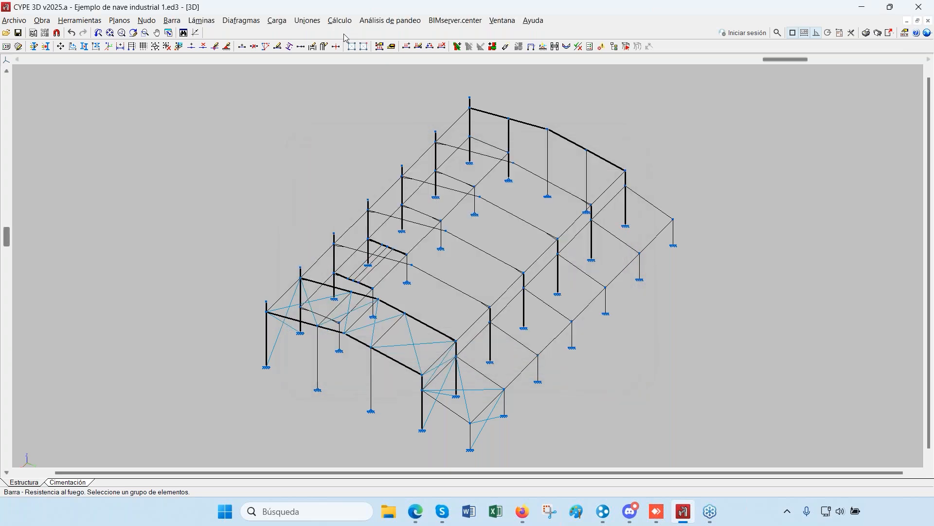
Run the element check and examine the fire results of timber bars N96/N97 and N92/N93 and steel bars N19/N20 and N76/N86
left_click(339, 21)
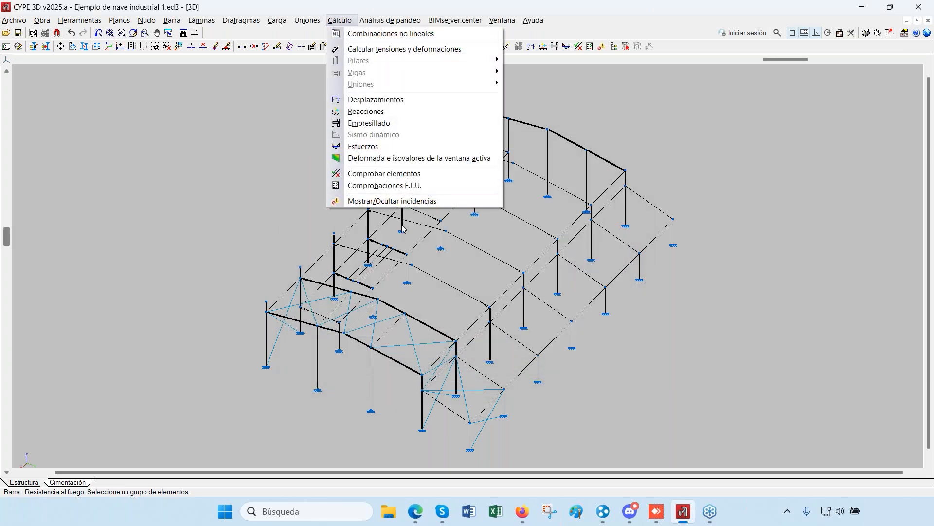
left_click(414, 175)
left_click(372, 316)
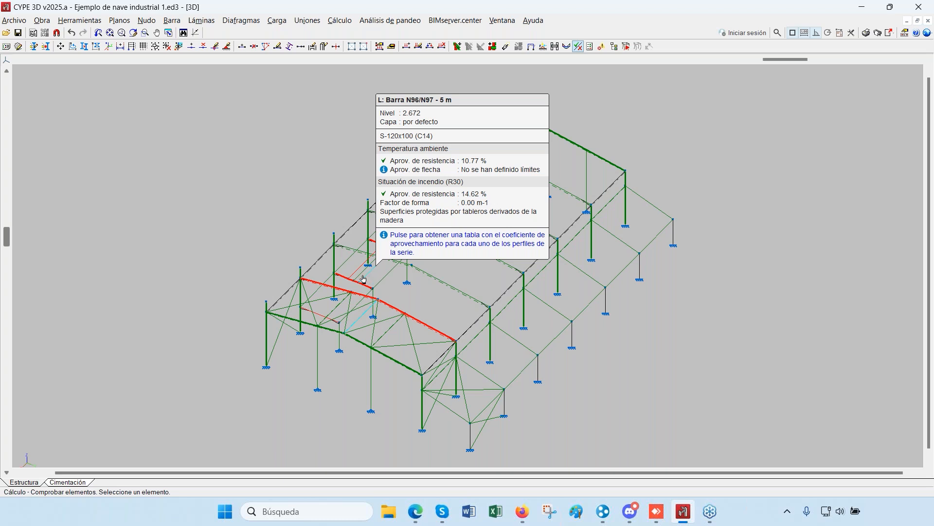
mouse_move(365, 272)
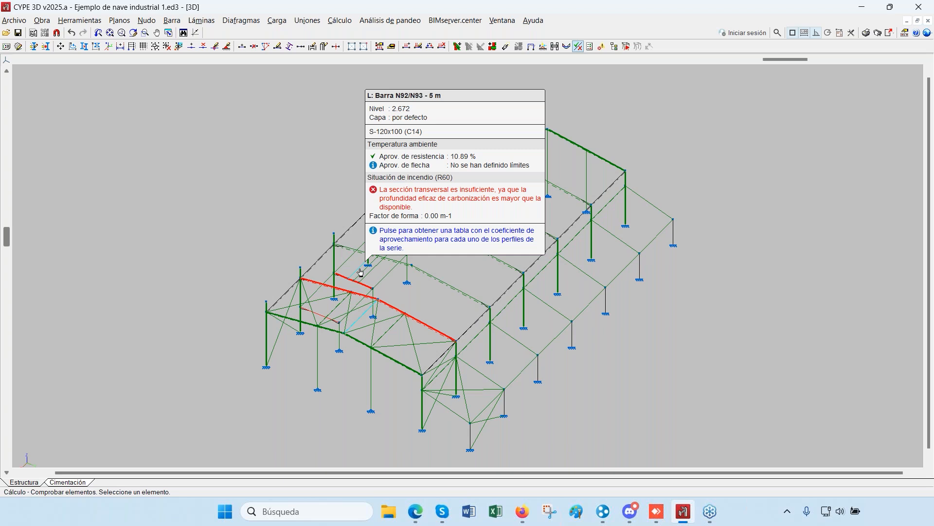
mouse_move(503, 263)
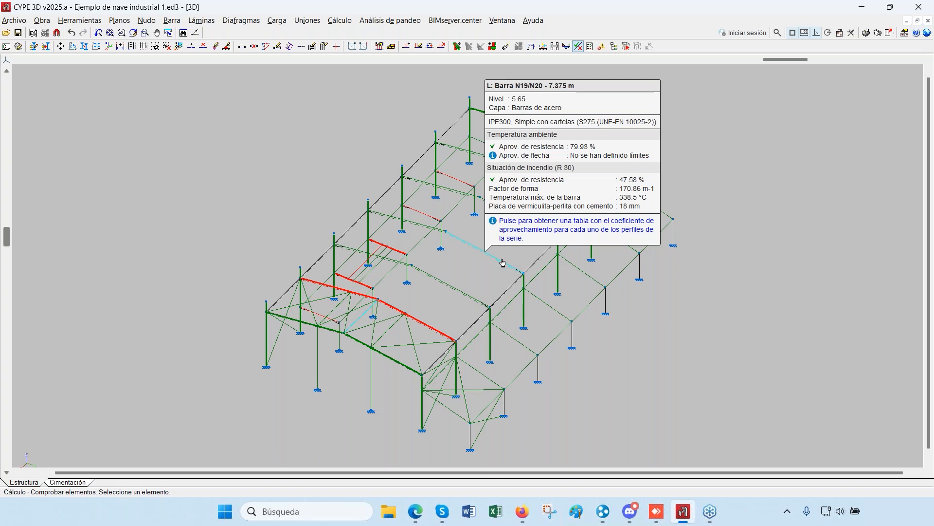
mouse_move(557, 309)
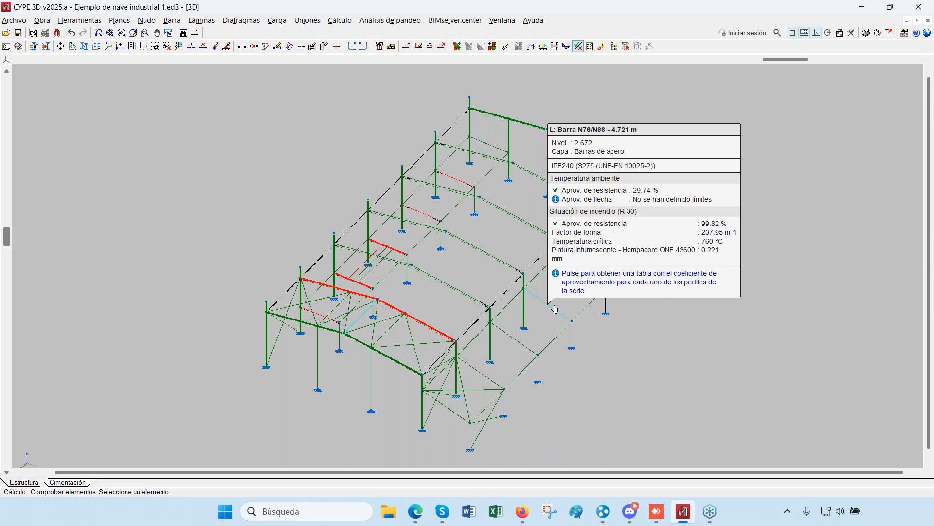
Generate a report for steel bar N74/N85 containing only the Resistencia chapter of the bar results
left_click(82, 23)
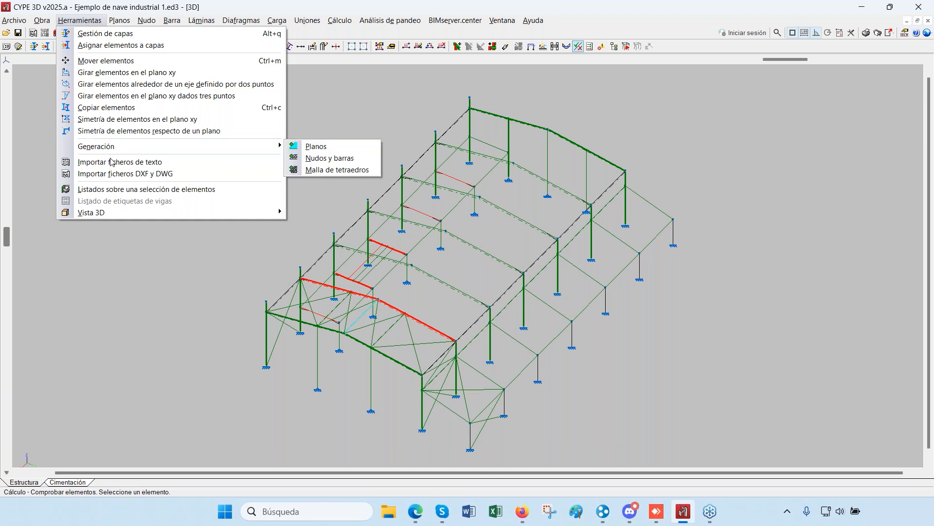
left_click(114, 189)
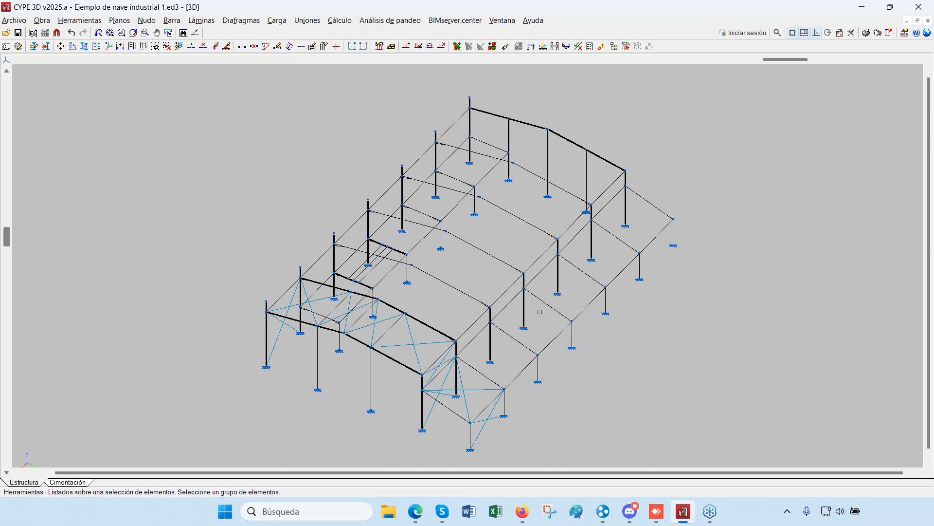
left_click(513, 342)
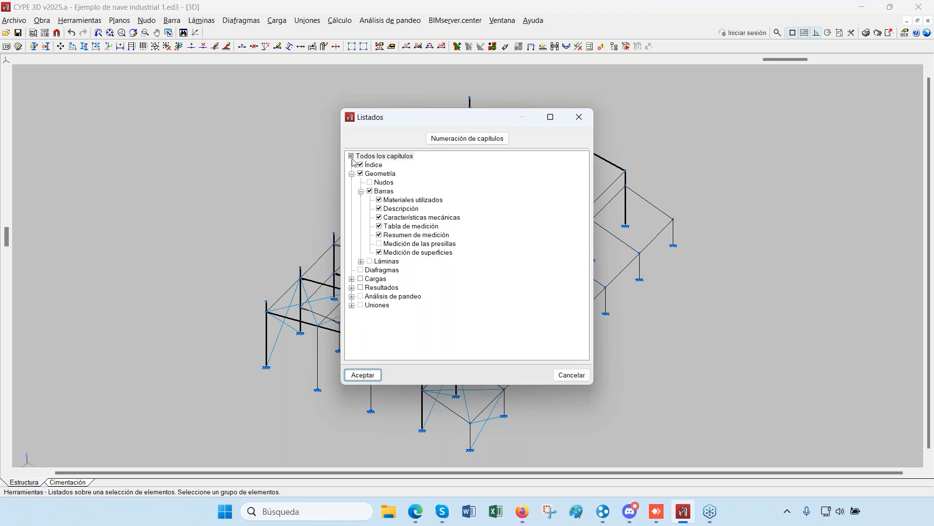
left_click(352, 157)
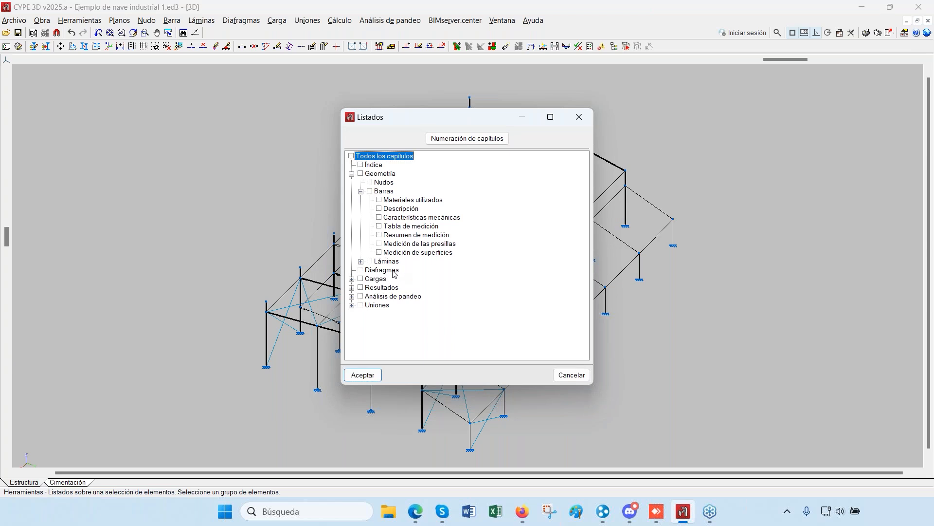
left_click(351, 287)
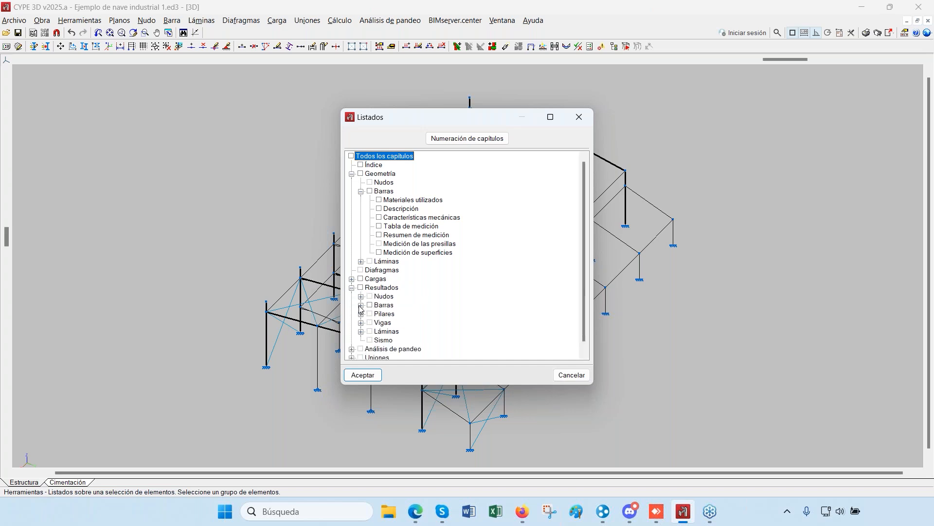
left_click(361, 305)
scroll(402, 335, "down", 1)
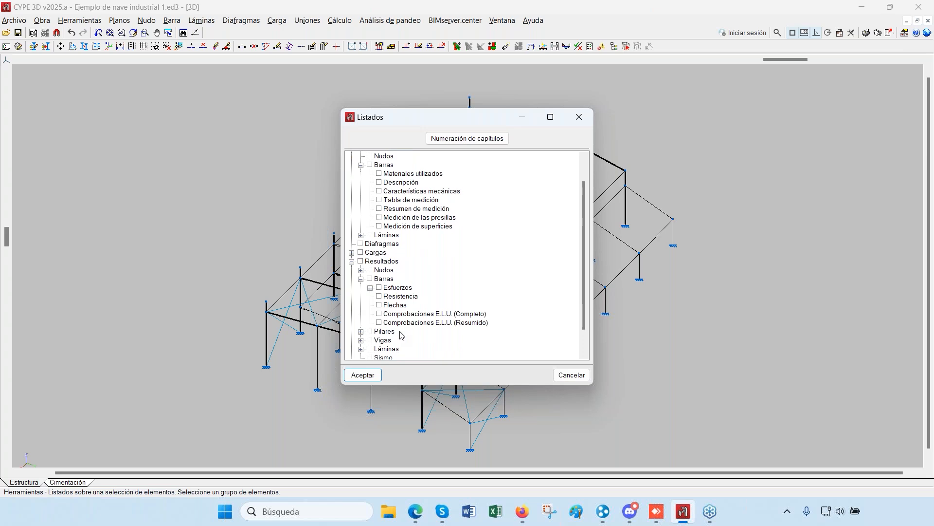
left_click(379, 296)
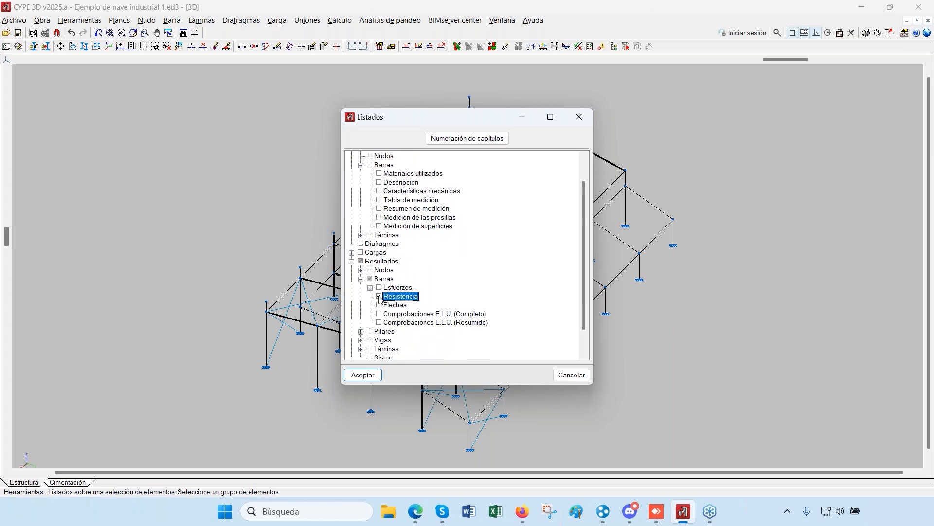
left_click(364, 375)
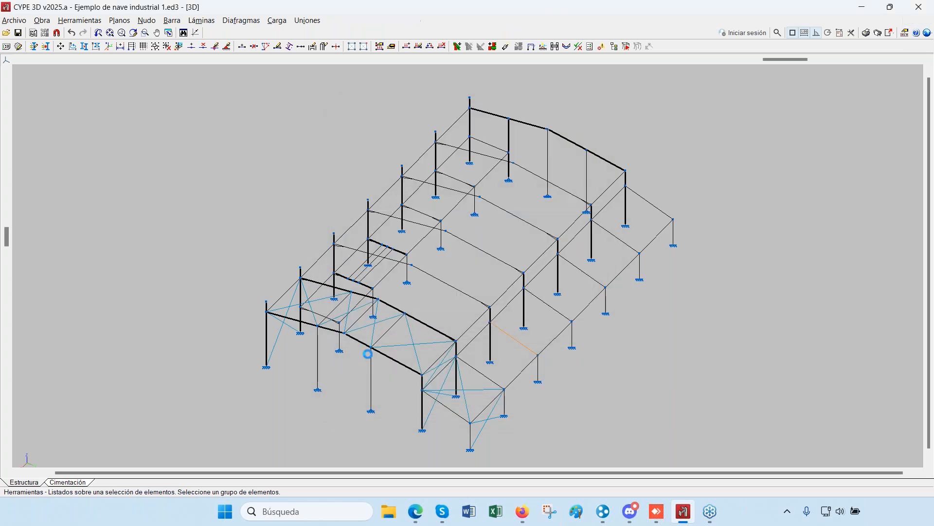
Capture a screen snip of the report's fire resistance check table for bar N74/N85 with Herramienta Recortes
scroll(444, 239, "down", 8)
scroll(448, 256, "down", 3)
scroll(448, 257, "up", 1)
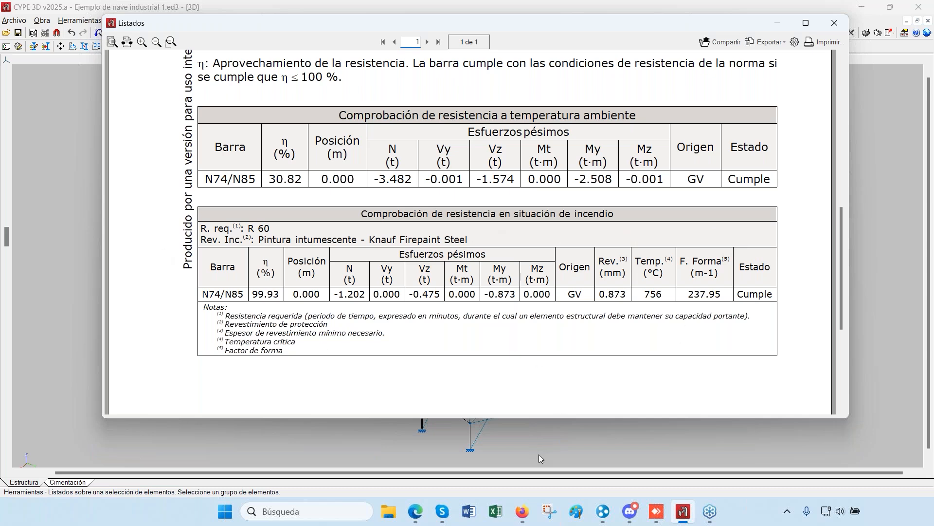
left_click(548, 513)
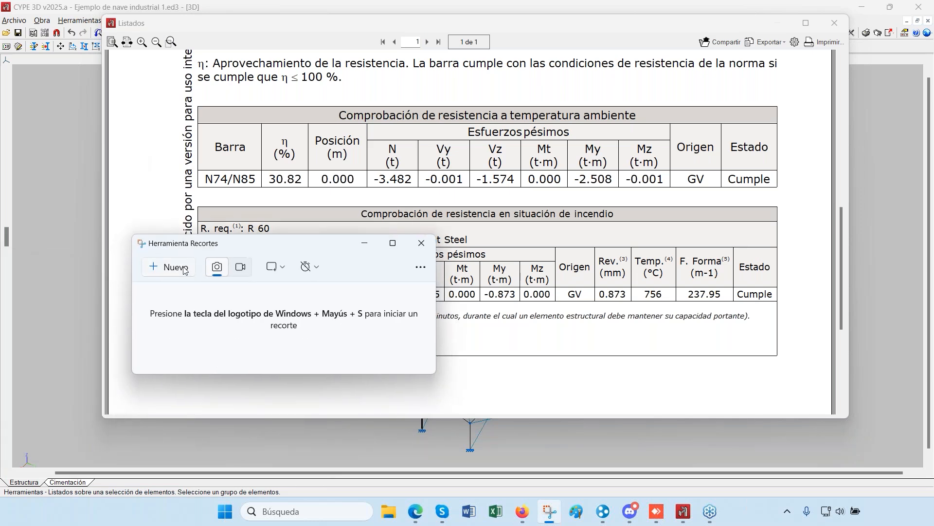
left_click(172, 268)
left_click_drag(178, 176, 822, 340)
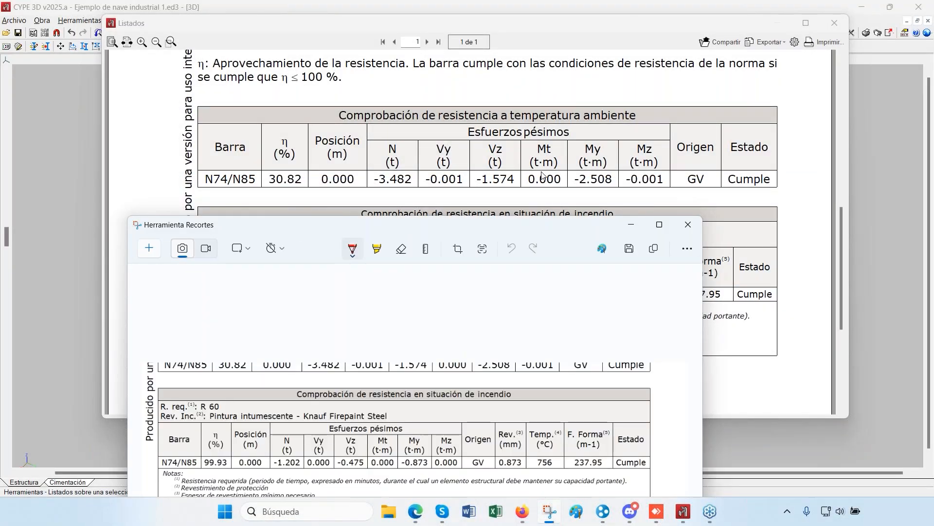
Circle the coating thickness and the intumescent paint reference in red on the snip, and close Herramienta Recortes
left_click_drag(521, 235, 563, 56)
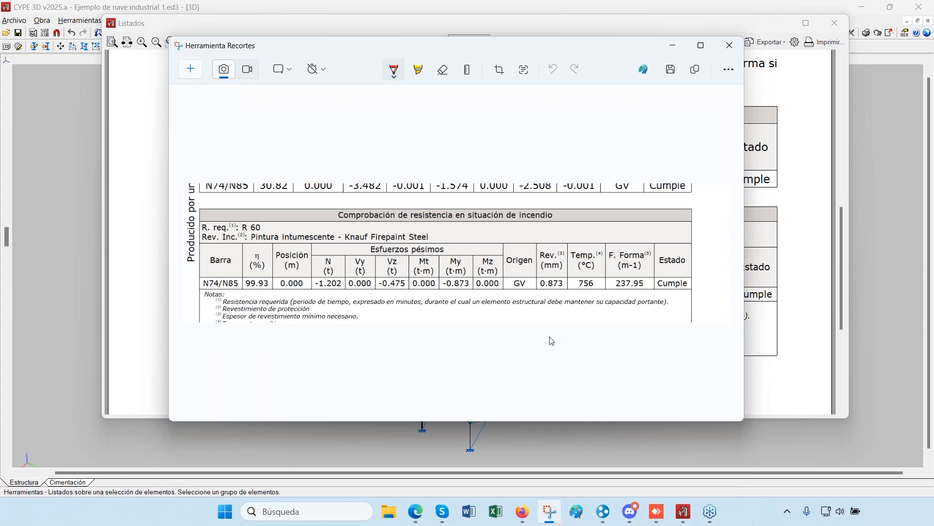
mouse_move(572, 273)
left_mouse_down()
mouse_move(532, 278)
mouse_move(568, 302)
mouse_move(577, 279)
mouse_move(564, 271)
left_mouse_up()
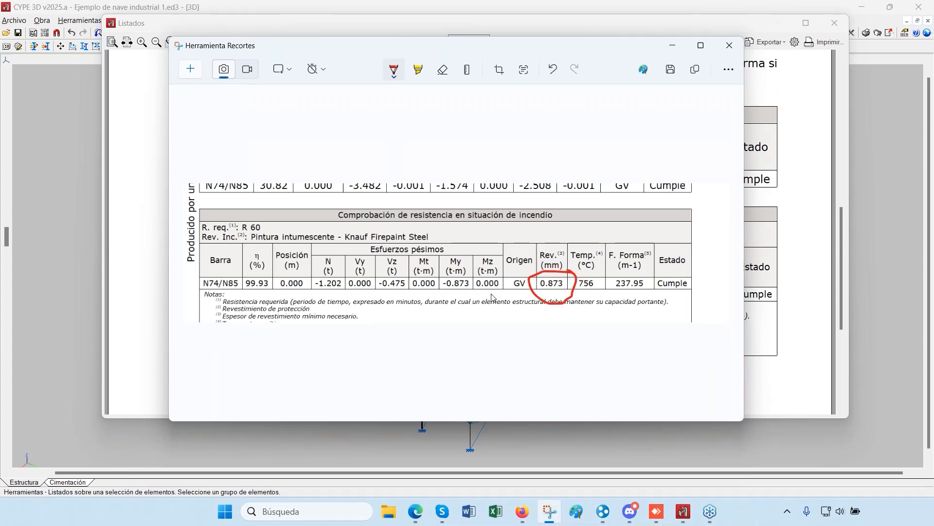
mouse_move(414, 225)
left_mouse_down()
mouse_move(290, 221)
mouse_move(365, 250)
mouse_move(435, 239)
mouse_move(430, 224)
mouse_move(393, 215)
left_mouse_up()
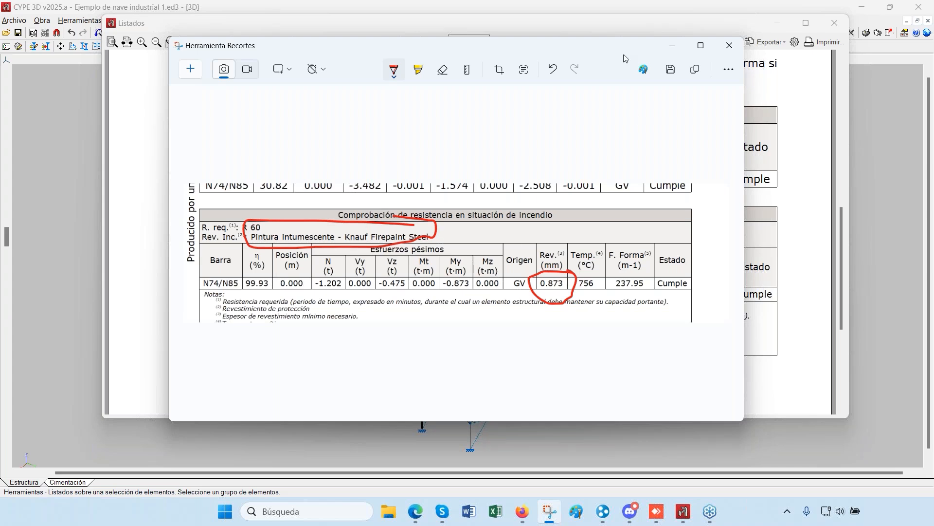
left_click(729, 45)
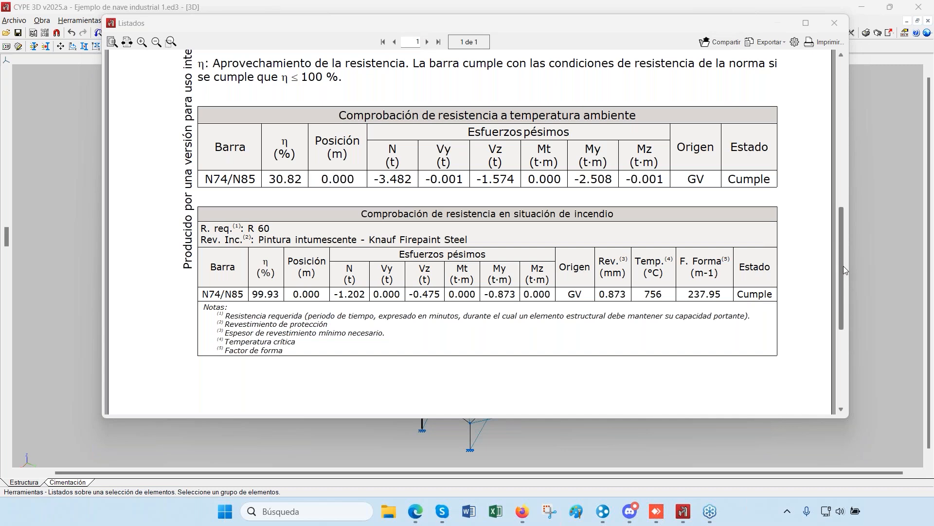
Review the force references and load origins in the resistance report, and close the report and its chapter selection
left_click_drag(841, 269, 848, 185)
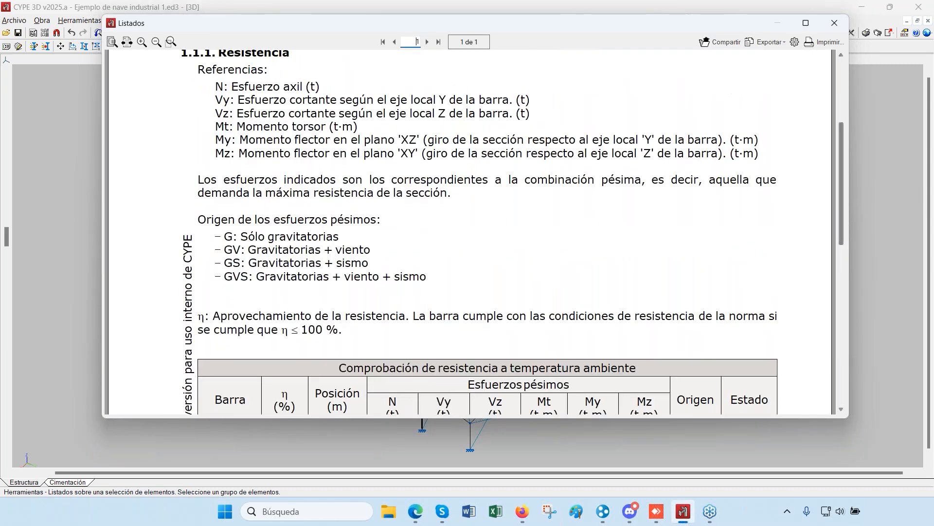
left_click(830, 23)
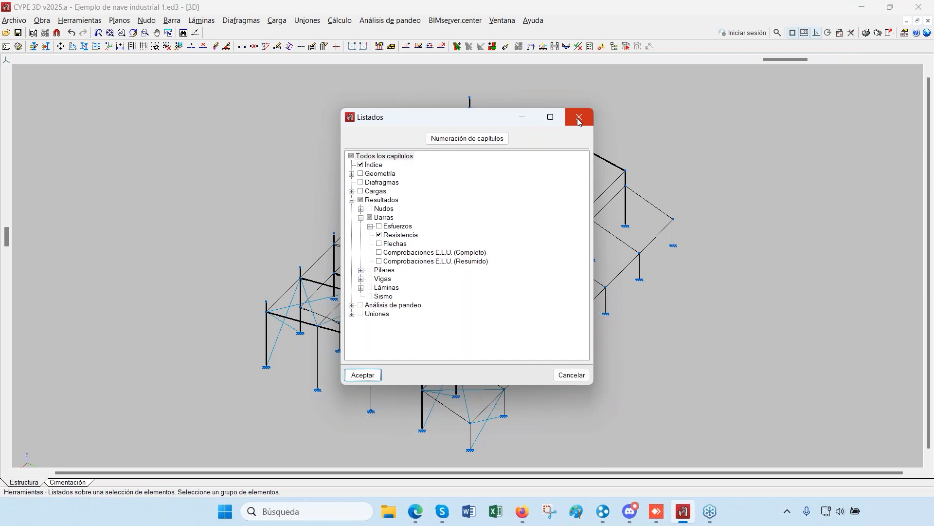
left_click(579, 119)
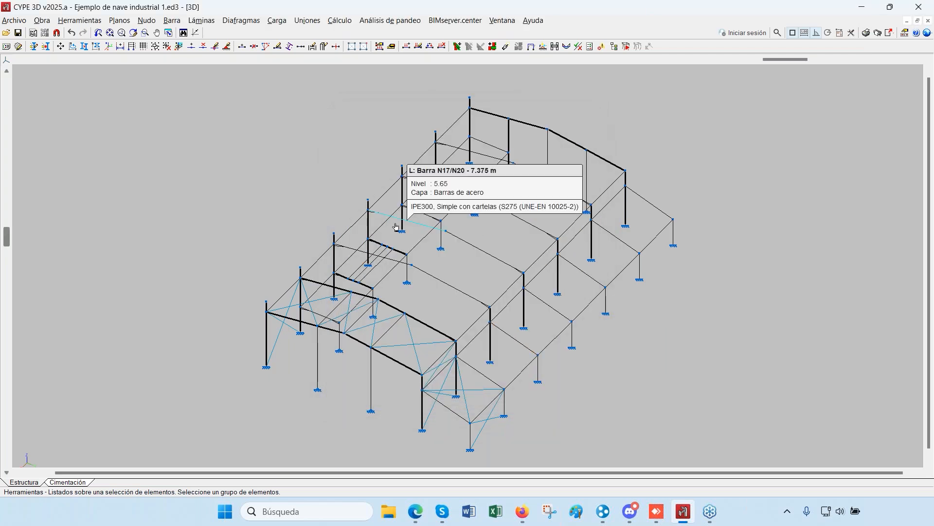
Review the project's general fire resistance settings for steel, closing them and the general data without changes
left_click(110, 34)
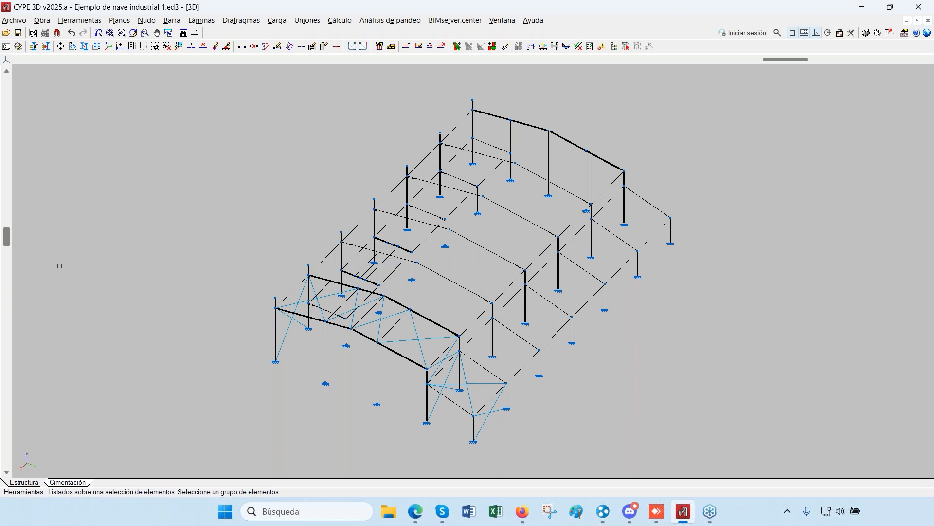
left_click(50, 23)
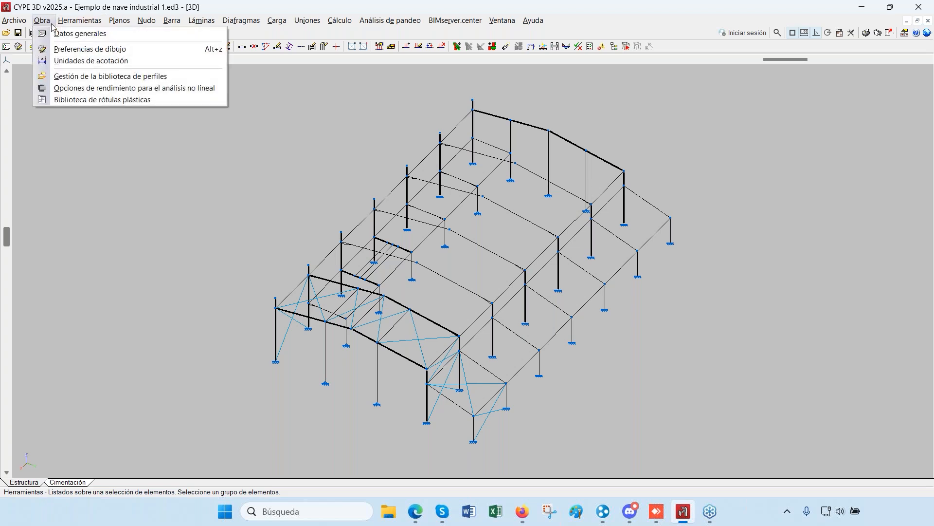
left_click(82, 35)
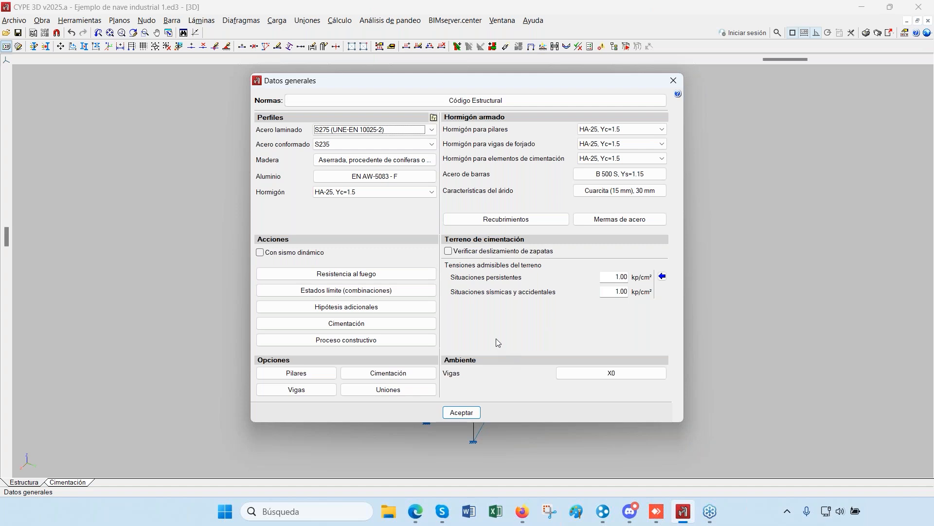
left_click(339, 275)
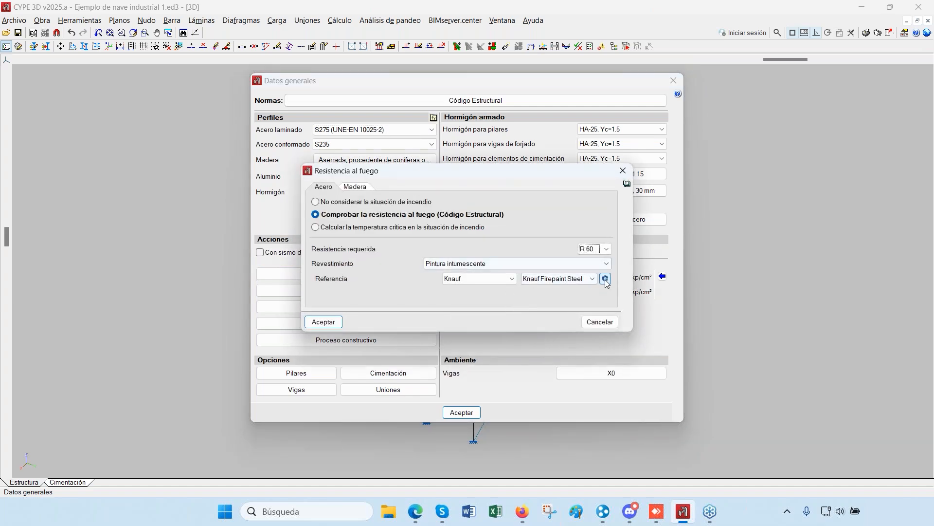
left_click(596, 324)
left_click(674, 80)
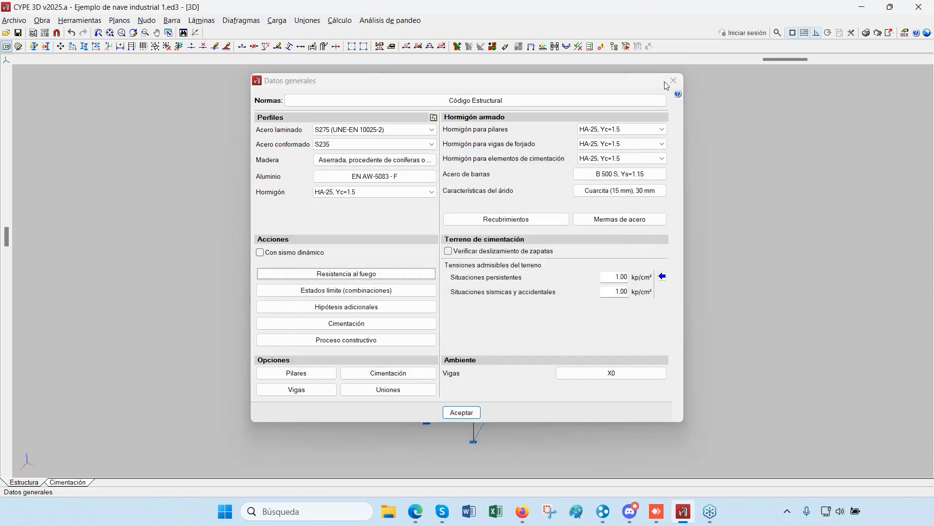
Review the exposed face options in the fire resistance settings of steel bar N74/N85, closing them without changes
left_click(172, 20)
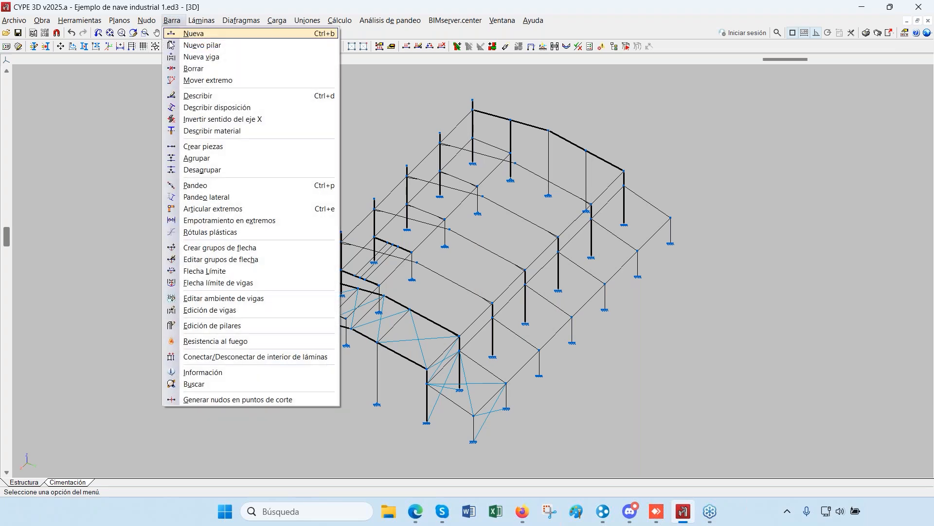
left_click(239, 341)
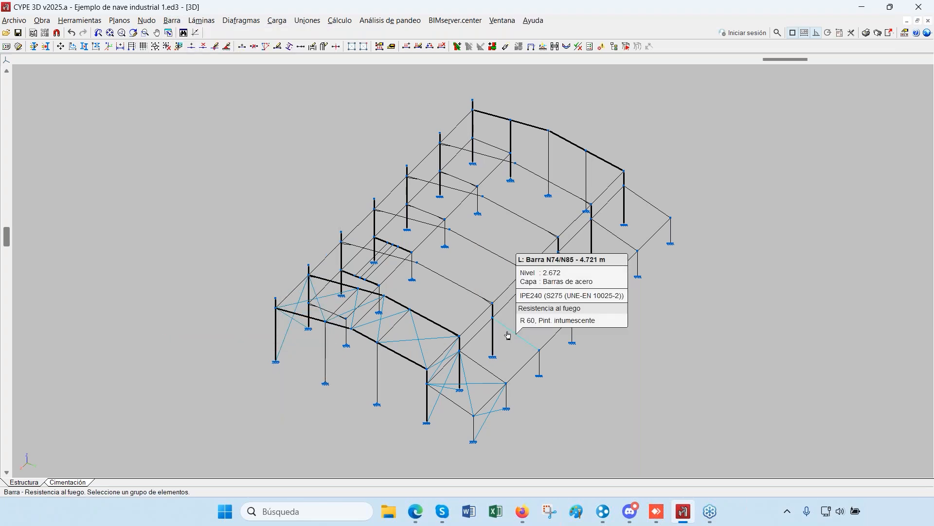
right_click(509, 350)
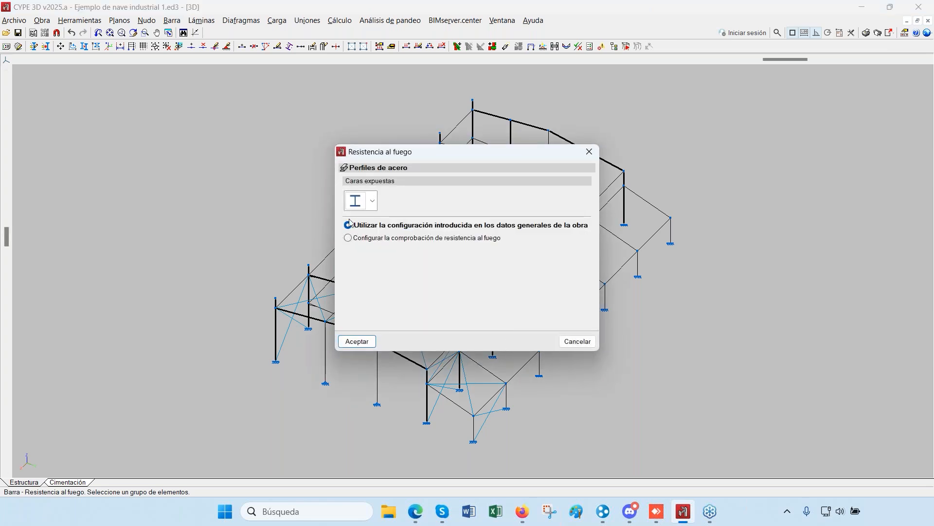
left_click(374, 202)
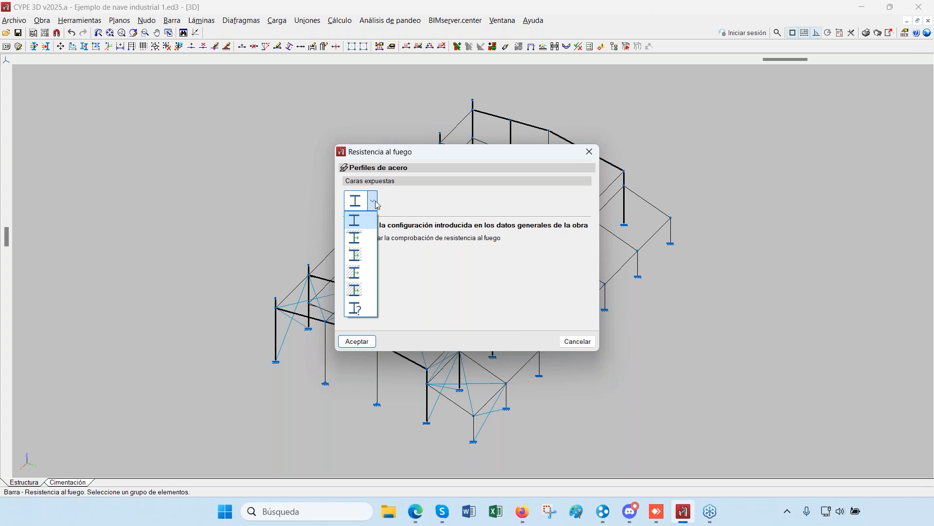
left_click(401, 197)
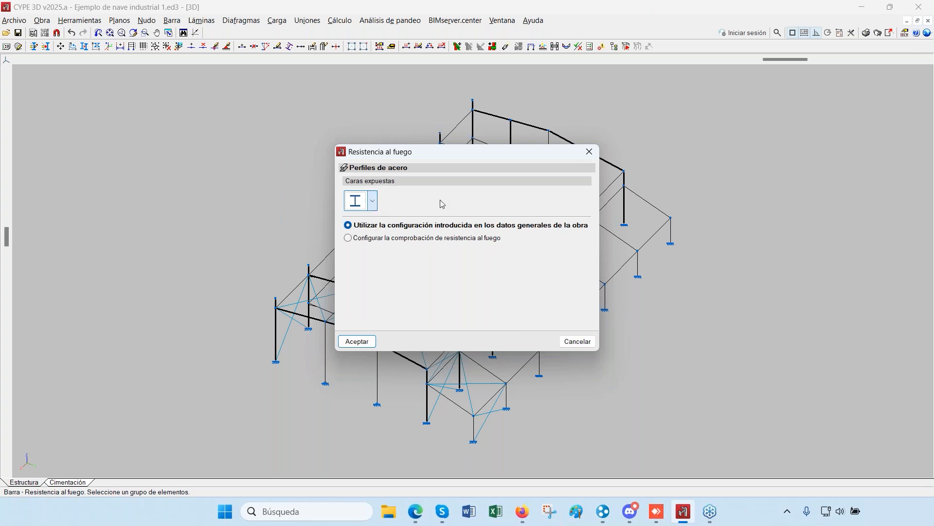
left_click(589, 152)
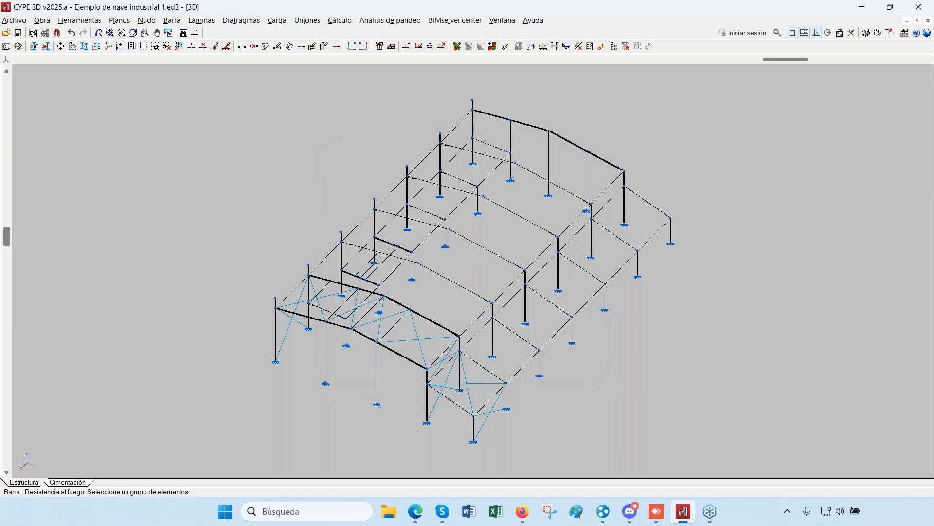
Run the element check with default buckling parameters and examine the fire results of steel bar N74/N85
left_click(344, 26)
left_click(370, 144)
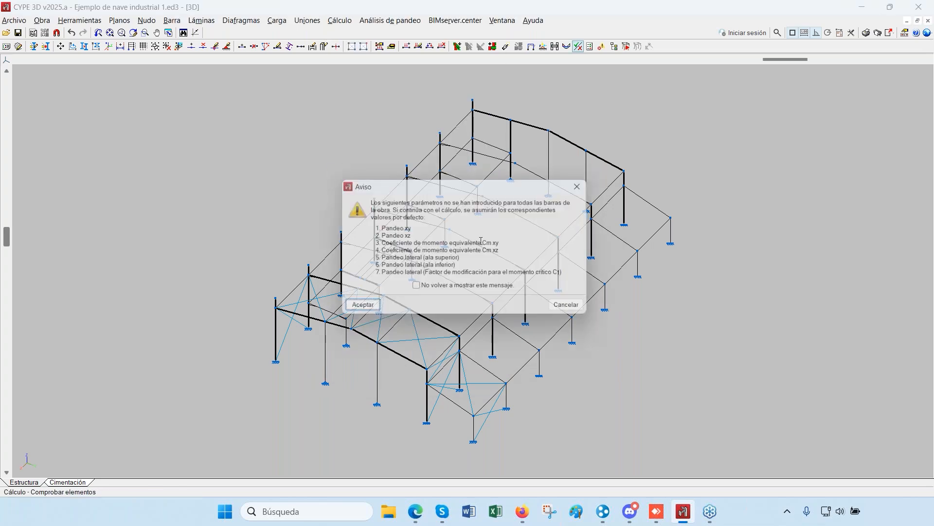
left_click(363, 304)
mouse_move(510, 332)
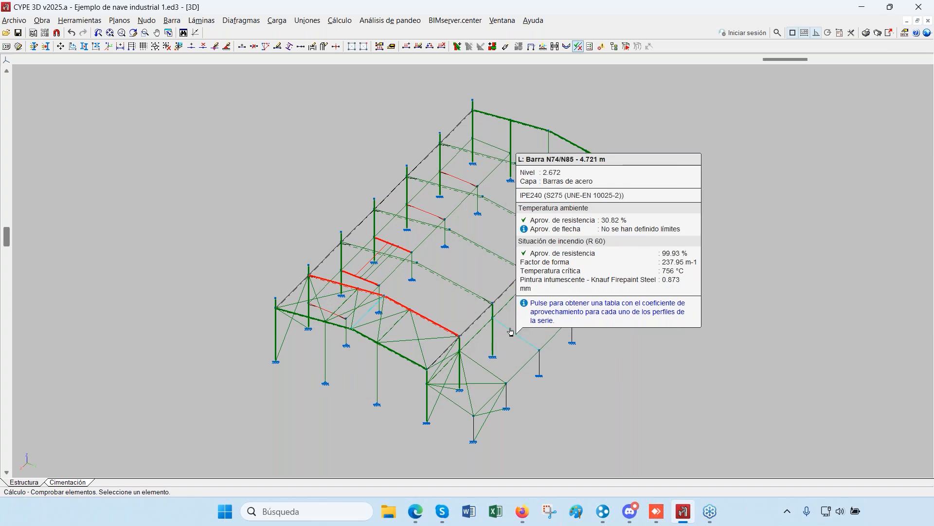